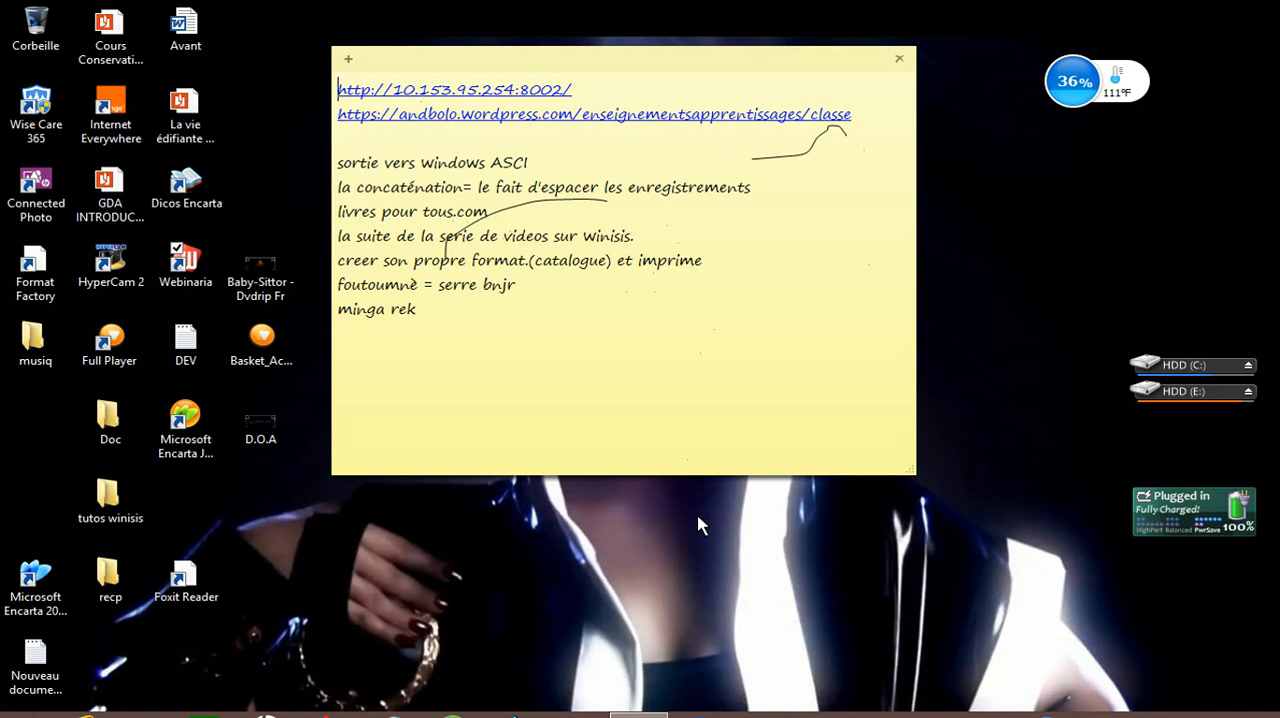
Step: Switch to CDS/ISIS for Windows and open the ouz.mst database from the c:\winisis\data\diouf folder
{"action": "left_click", "coordinate": [545, 716]}
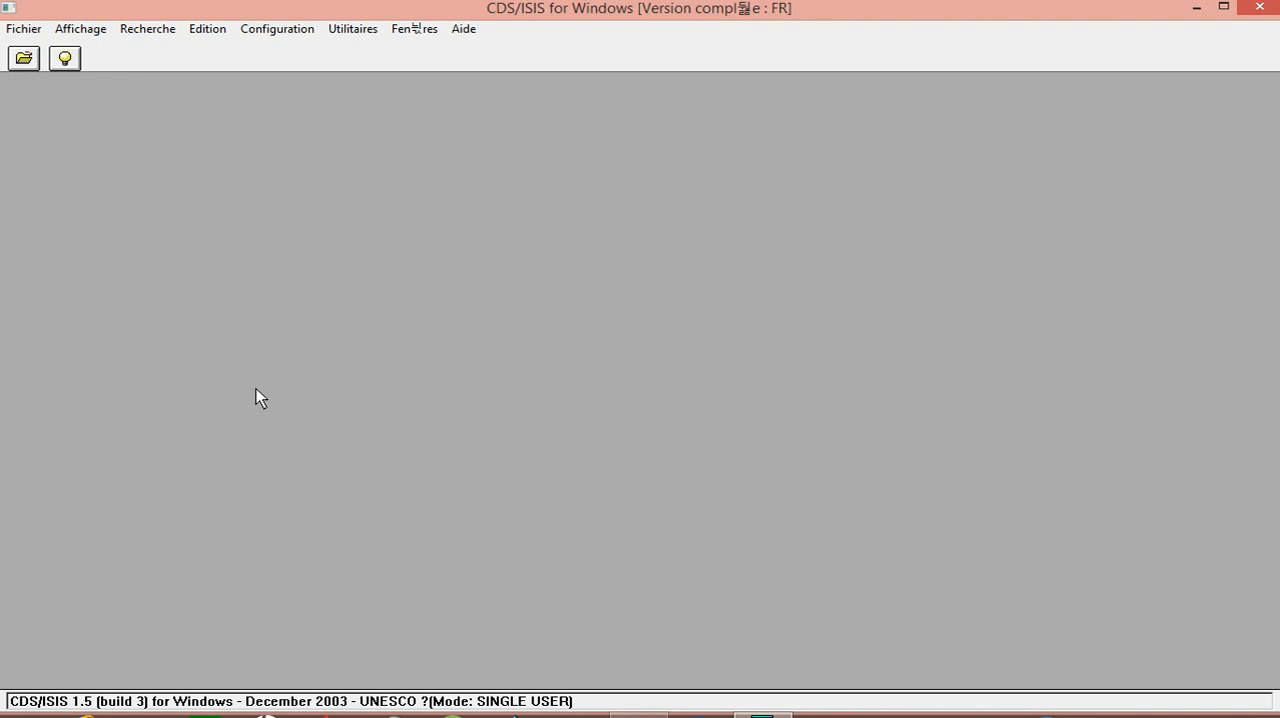
{"action": "left_click", "coordinate": [18, 61]}
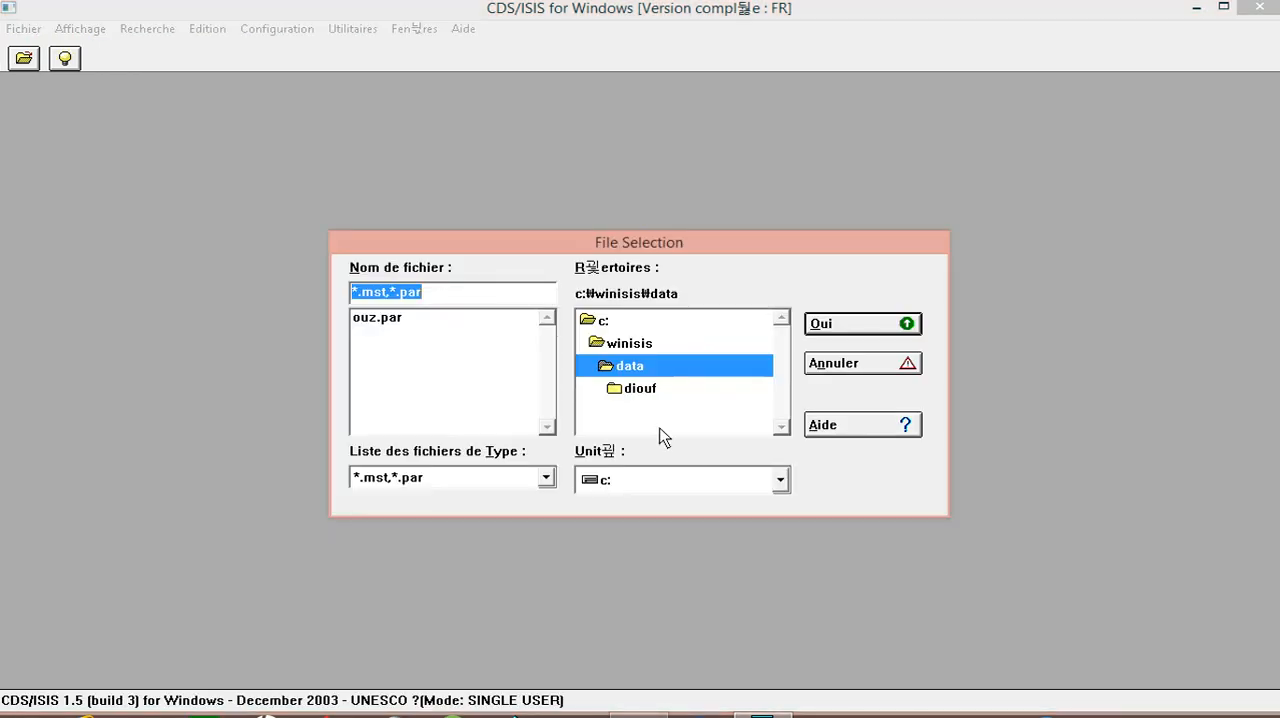
{"action": "double_click", "coordinate": [642, 390]}
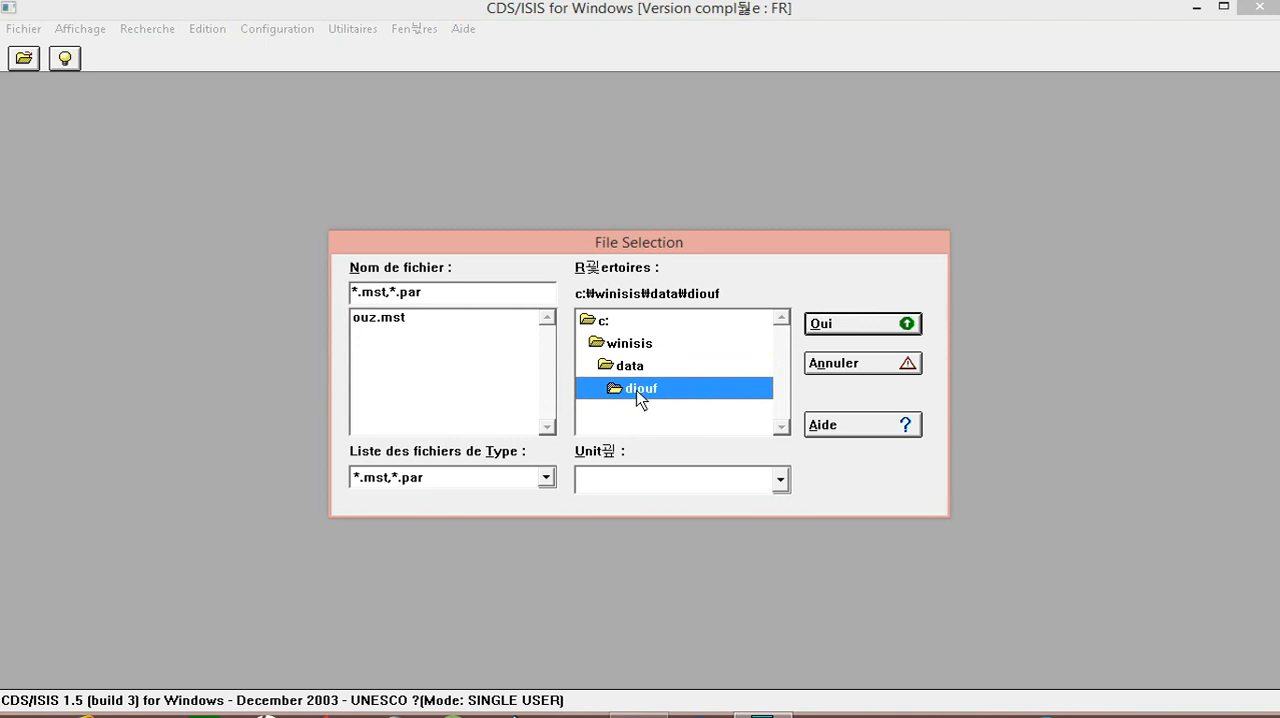
{"action": "double_click", "coordinate": [390, 319]}
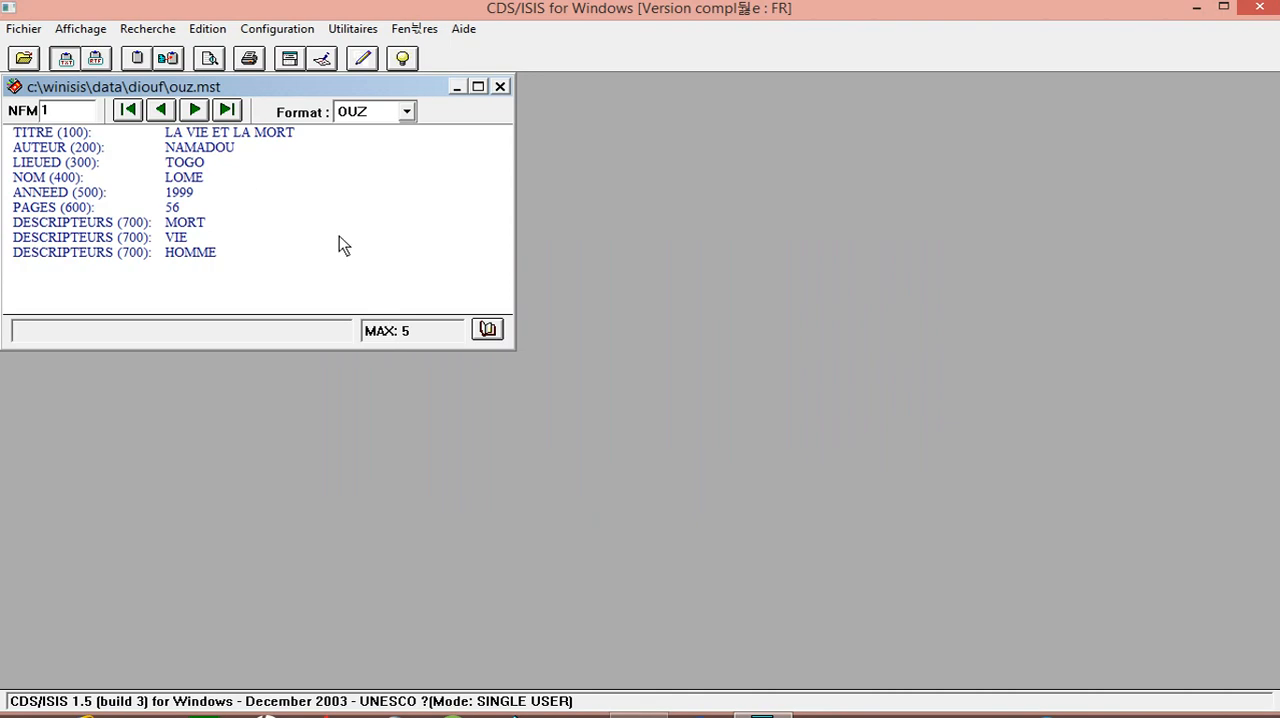
Step: Bring up the print settings for the database and set the output to Fichier ASCII (Windows-ANSI)
{"action": "left_click", "coordinate": [24, 29]}
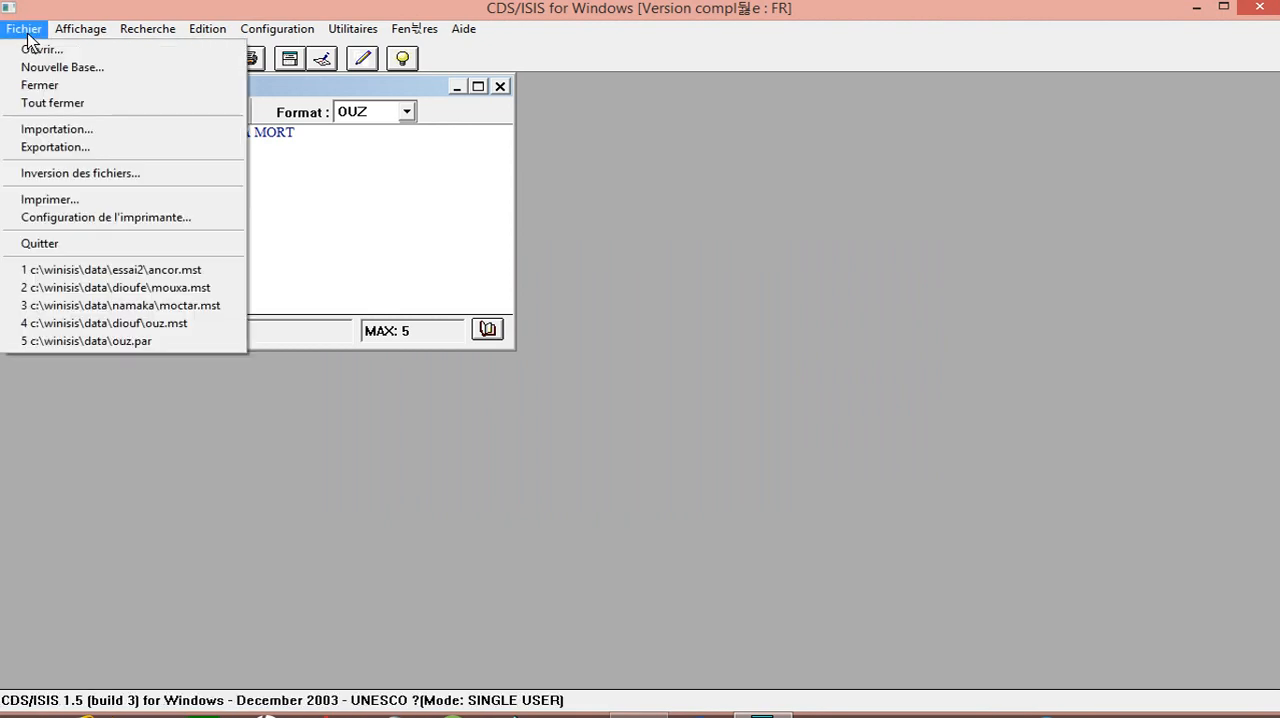
{"action": "left_click", "coordinate": [126, 203]}
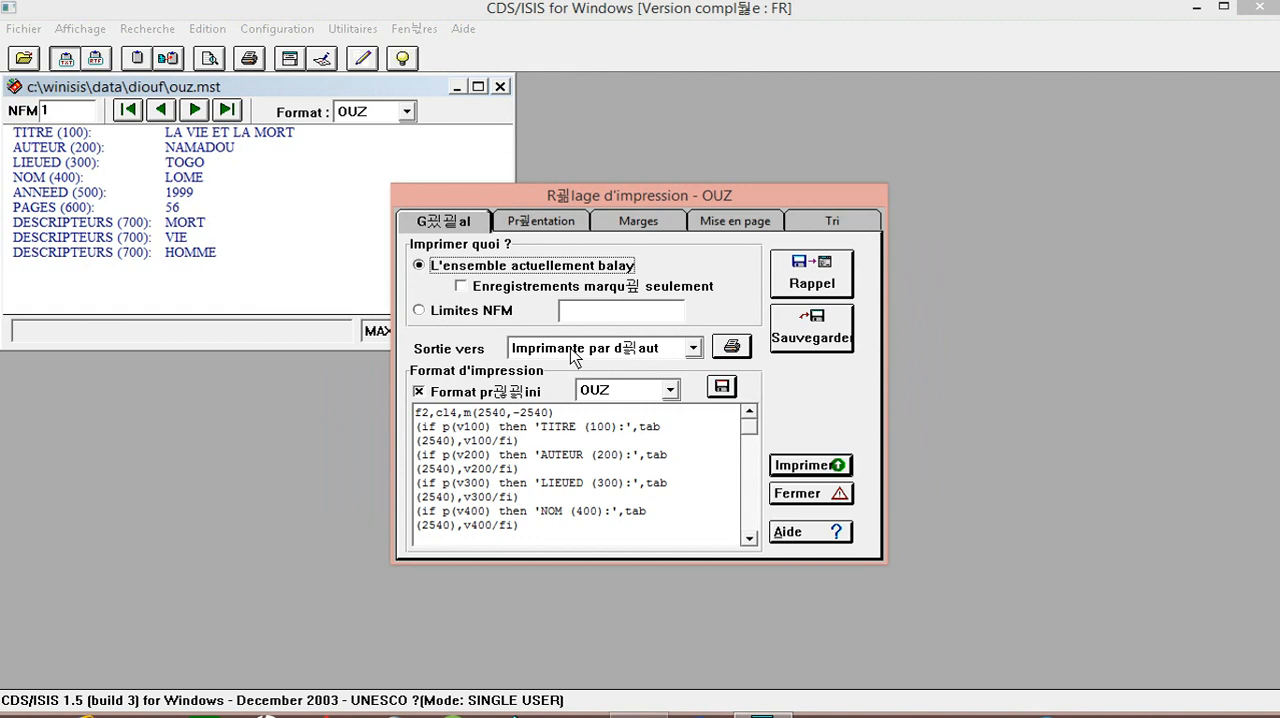
{"action": "left_click", "coordinate": [692, 349]}
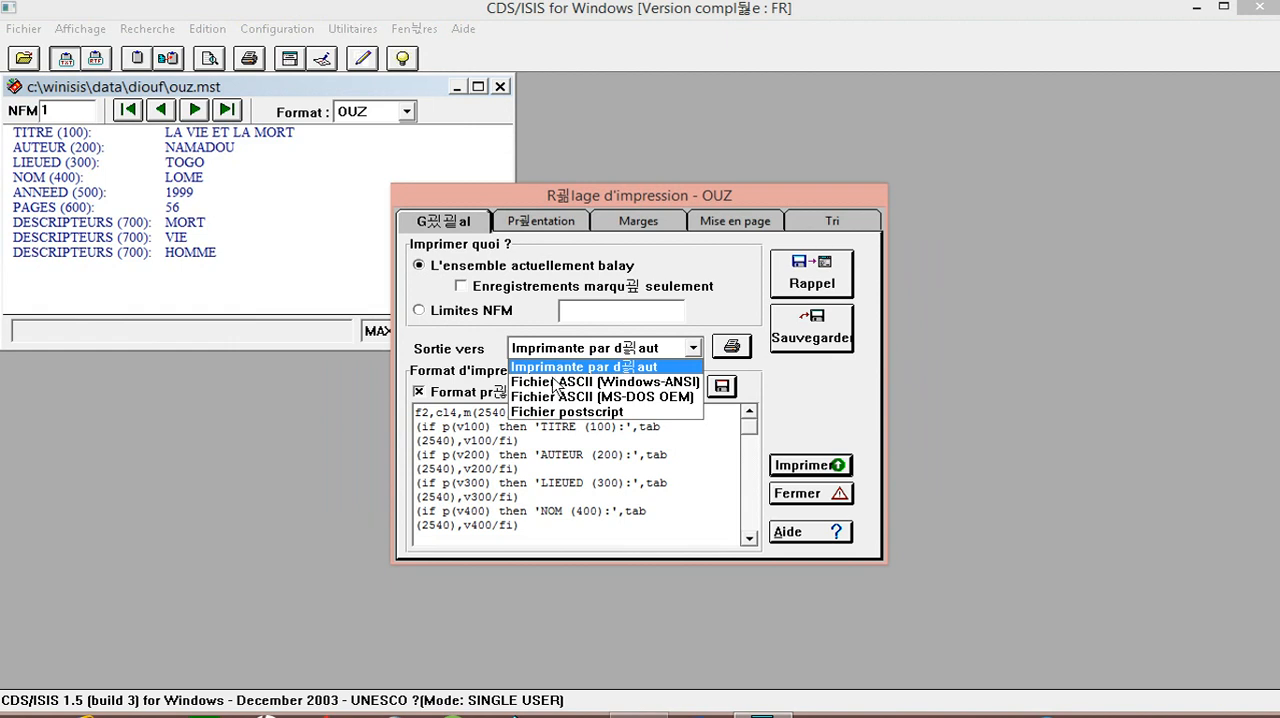
{"action": "left_click", "coordinate": [680, 384]}
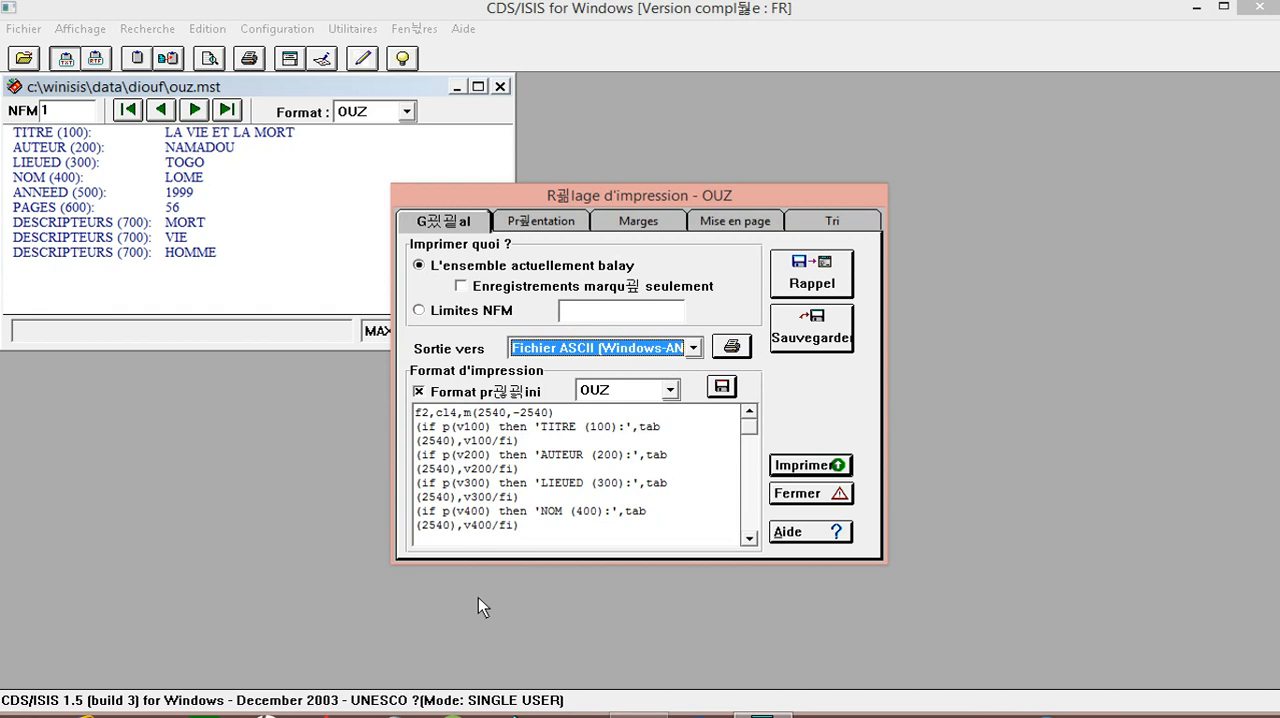
Step: Append # to the end of the OUZ print format, after the v700 descriptors expression
{"action": "left_click", "coordinate": [531, 537]}
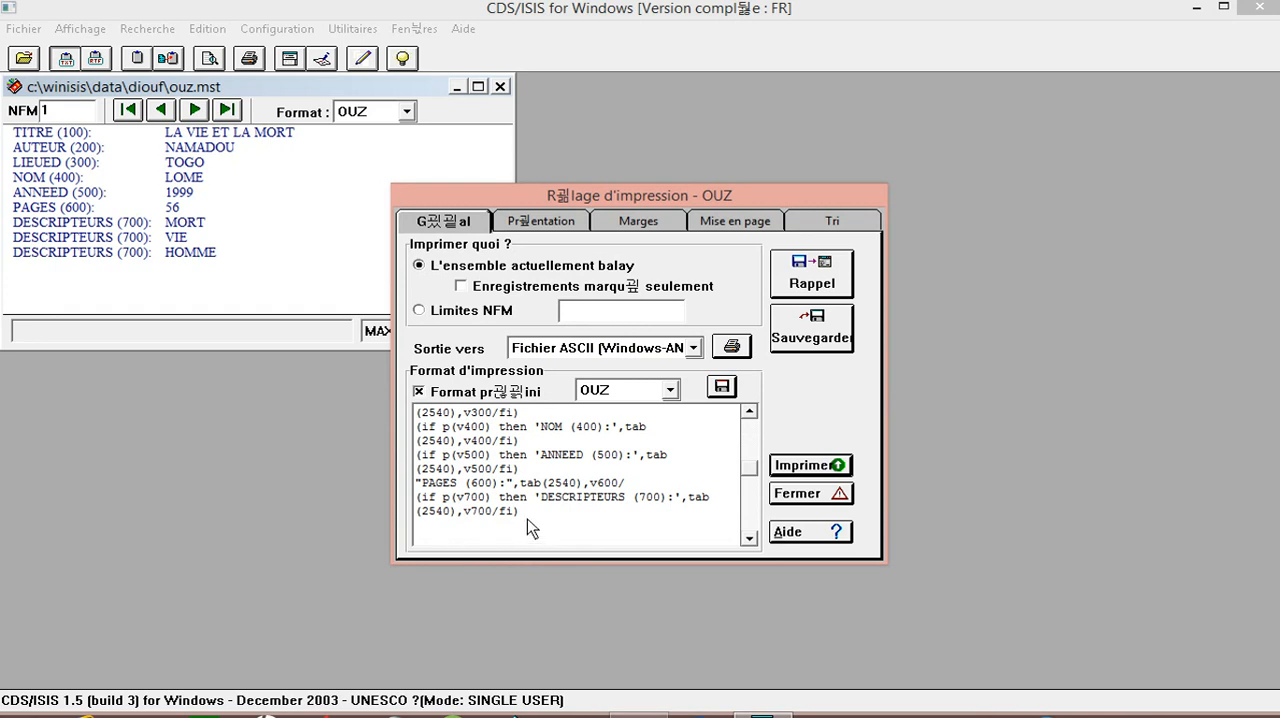
{"action": "left_click", "coordinate": [522, 512]}
{"action": "type", "text": "#"}
Step: Write # on a new line at the end of the sticky note, and return to the print settings
{"action": "left_click", "coordinate": [640, 711]}
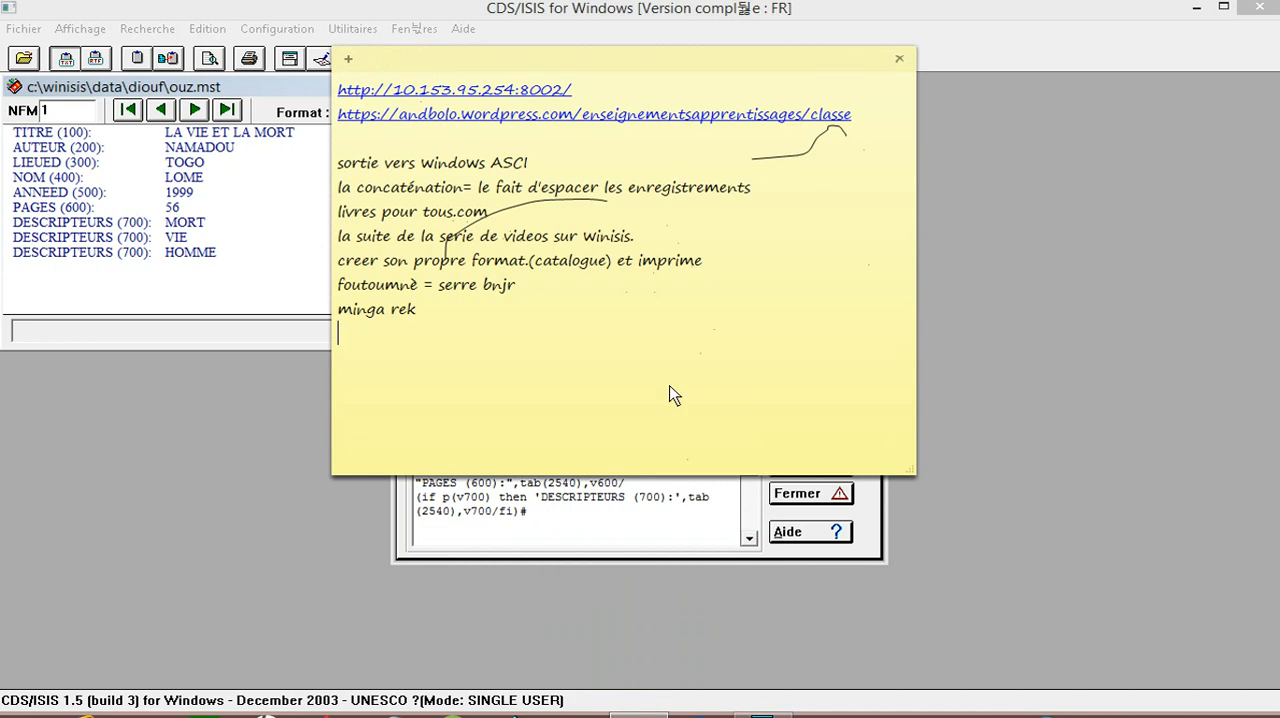
{"action": "key", "text": "Return"}
{"action": "type", "text": "#"}
{"action": "double_click", "coordinate": [363, 358]}
{"action": "left_click", "coordinate": [634, 545]}
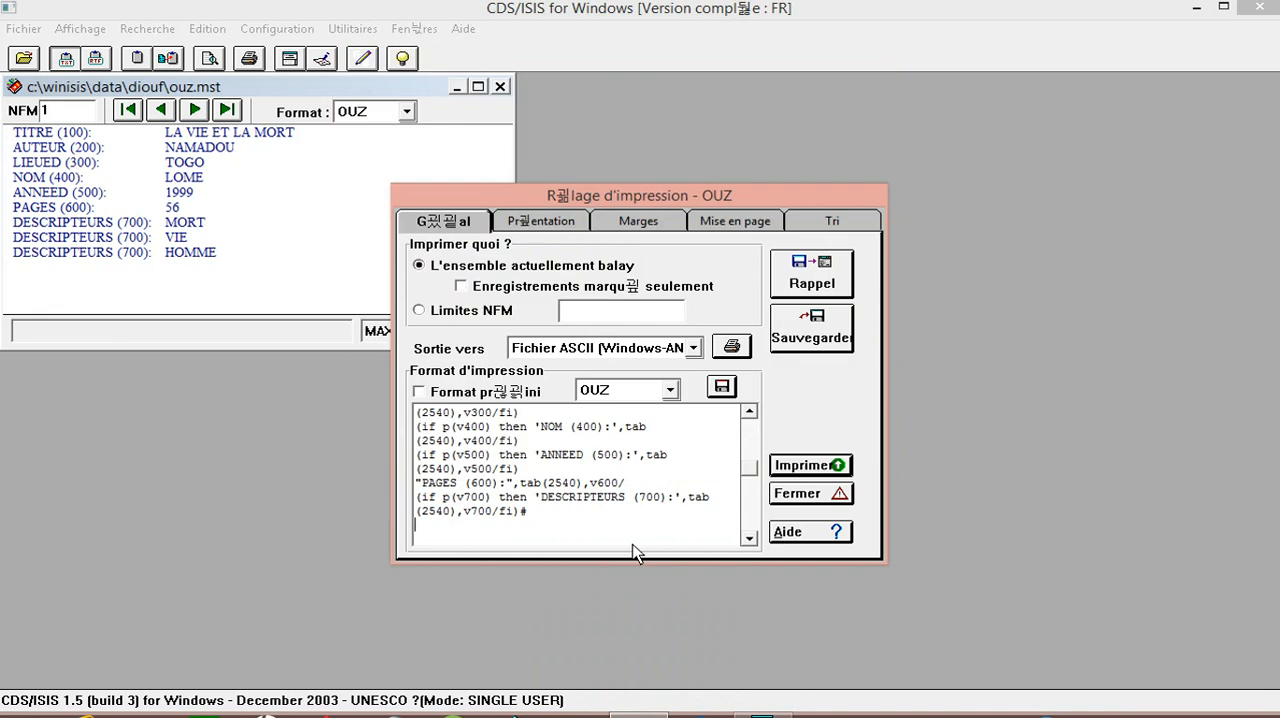
Step: Print the whole database to a text file named tutodern.txt in the C:\winisis\work folder
{"action": "left_click", "coordinate": [805, 474]}
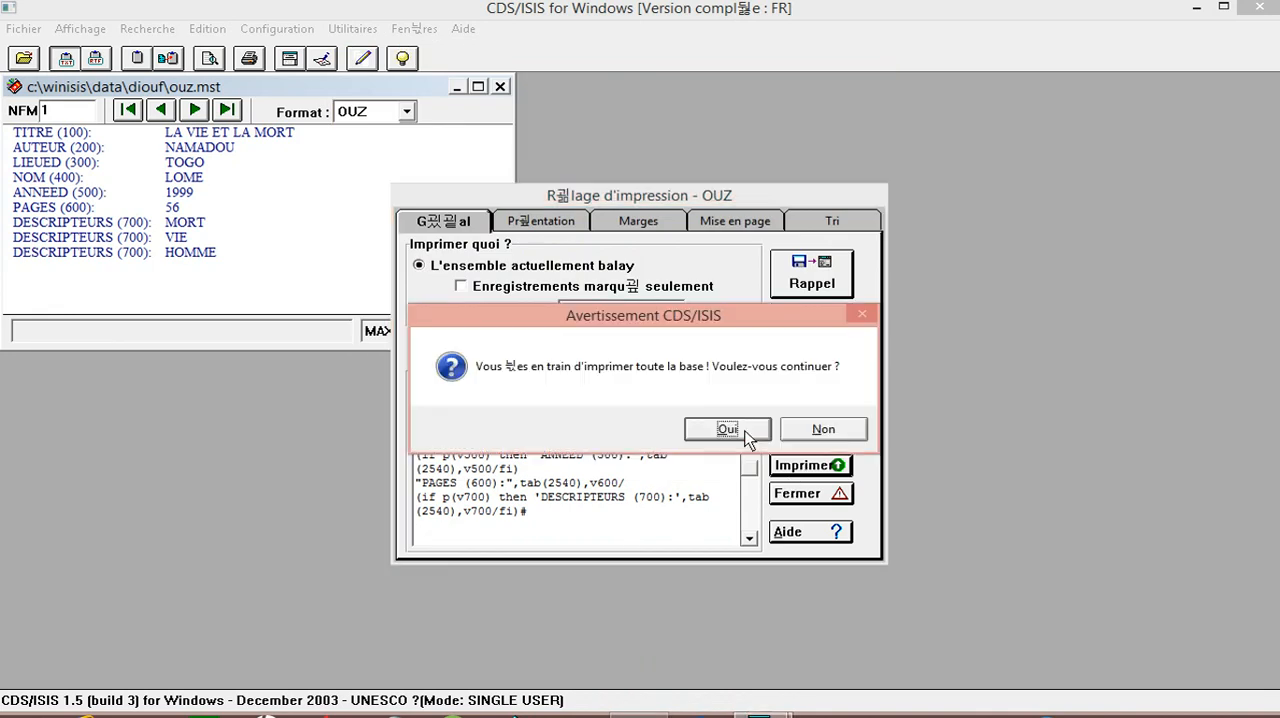
{"action": "left_click", "coordinate": [727, 429]}
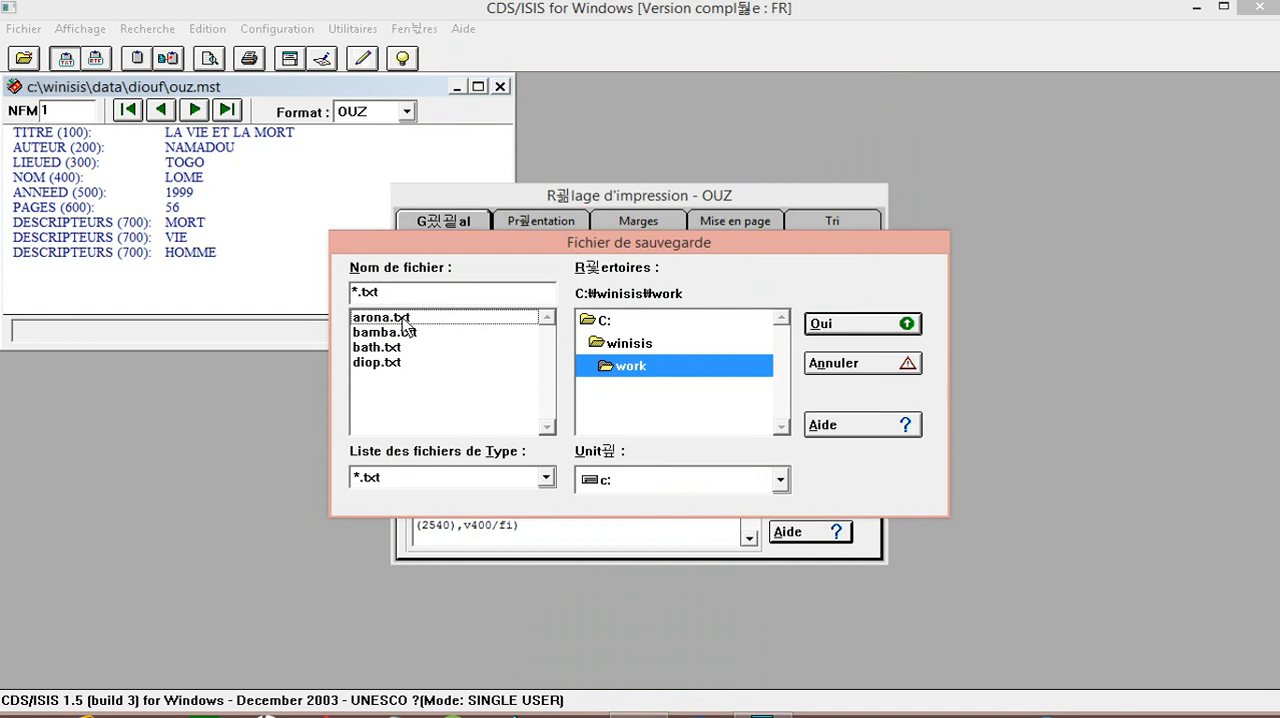
{"action": "left_click", "coordinate": [356, 293]}
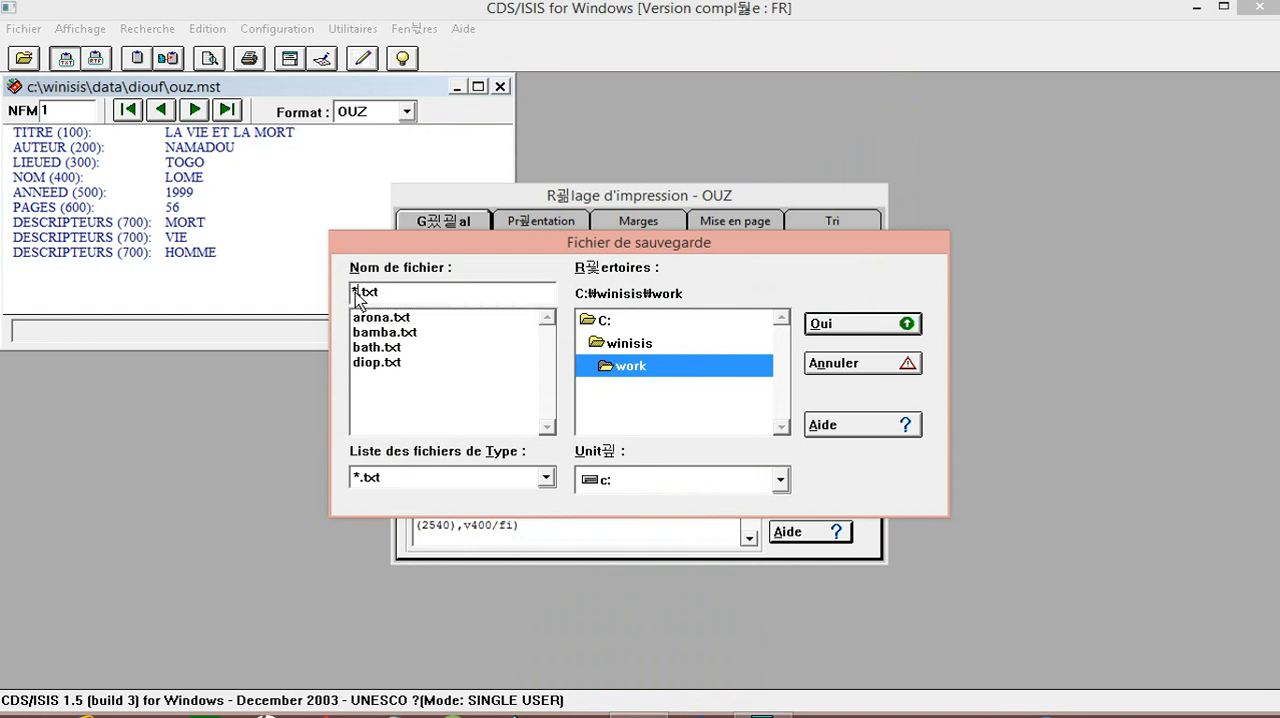
{"action": "key", "text": "BackSpace"}
{"action": "type", "text": "tutodern"}
{"action": "left_click", "coordinate": [849, 333]}
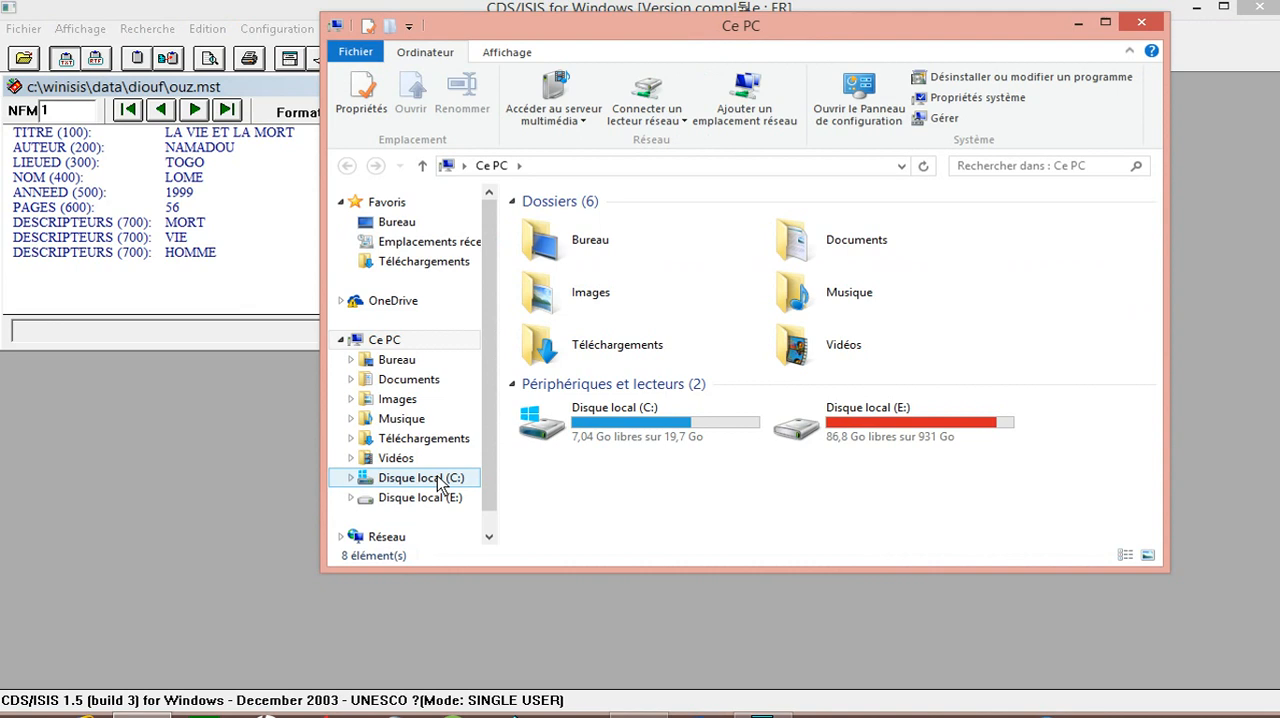
Step: Browse to C:\WINISIS\WORK in File Explorer and select the tutodern text file
{"action": "left_click", "coordinate": [440, 482]}
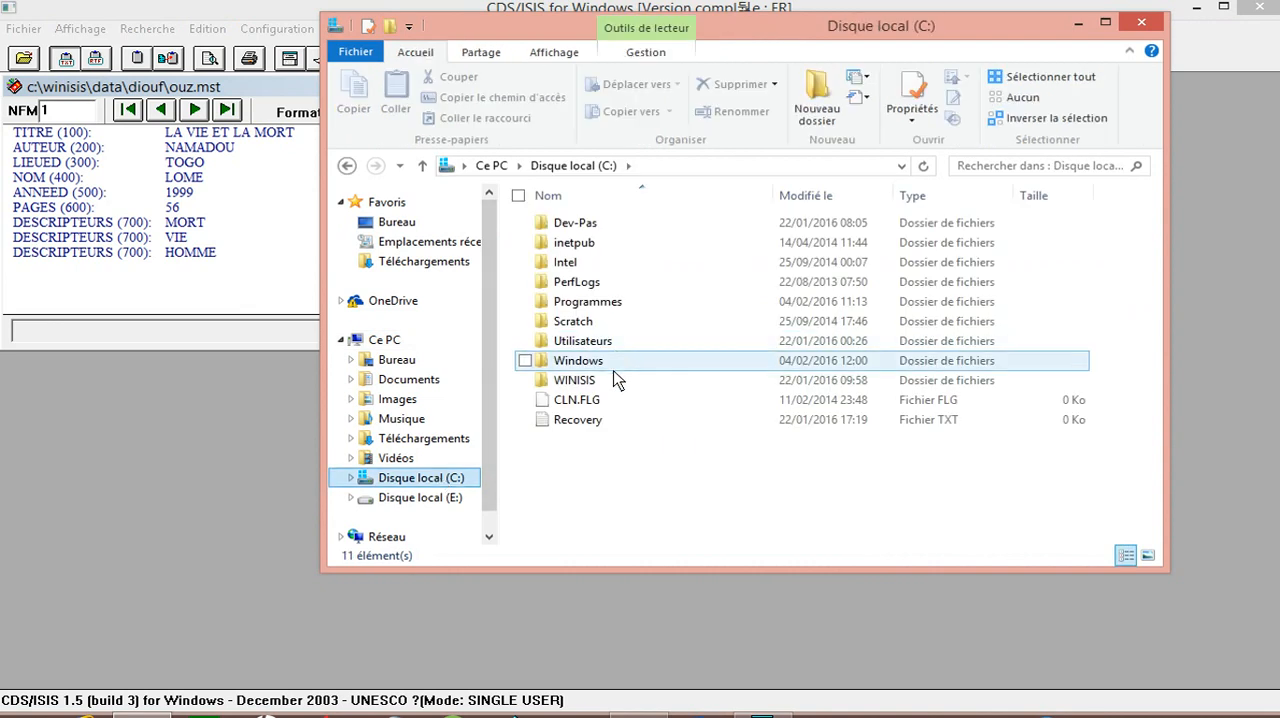
{"action": "double_click", "coordinate": [614, 385]}
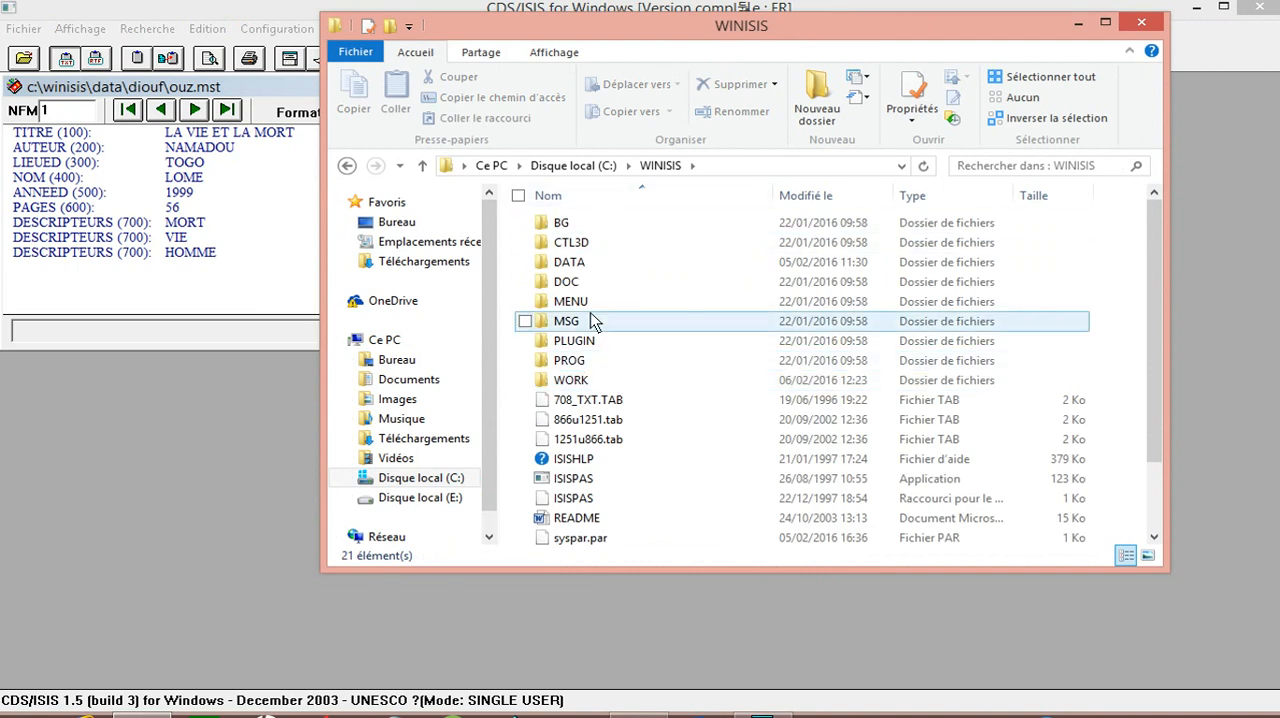
{"action": "left_click", "coordinate": [570, 380]}
{"action": "double_click", "coordinate": [570, 380]}
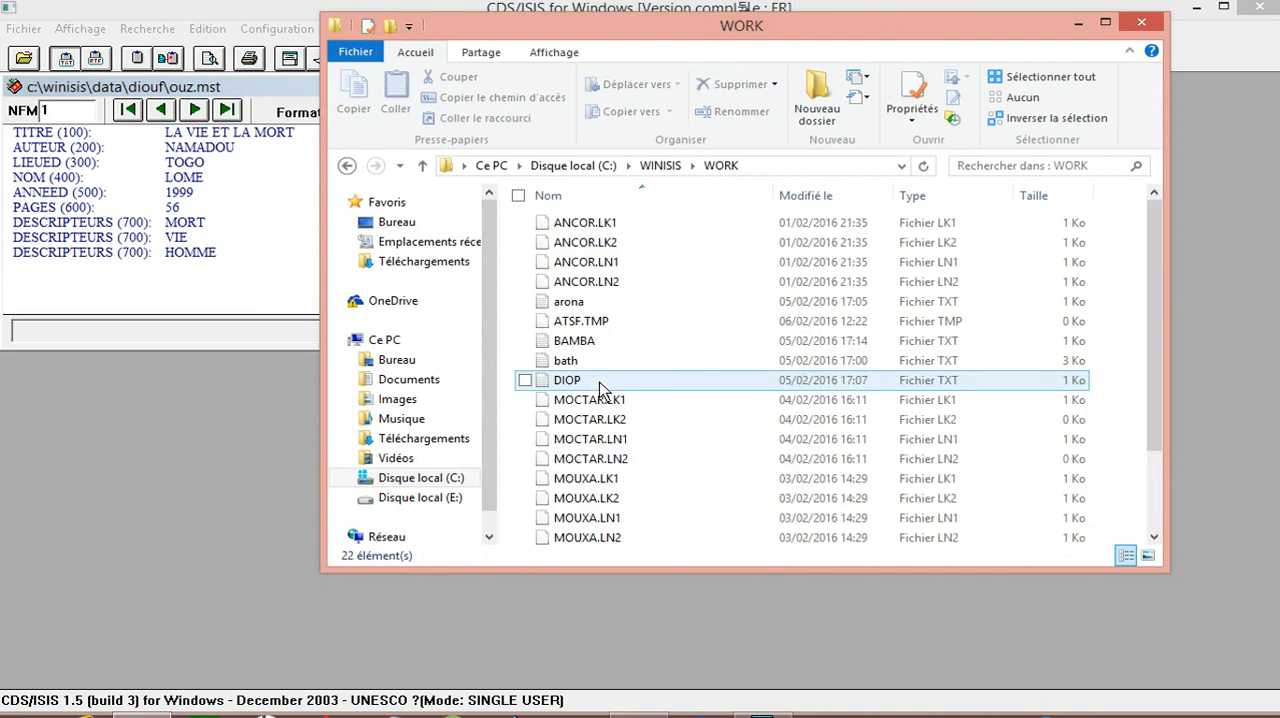
{"action": "left_click", "coordinate": [1150, 439]}
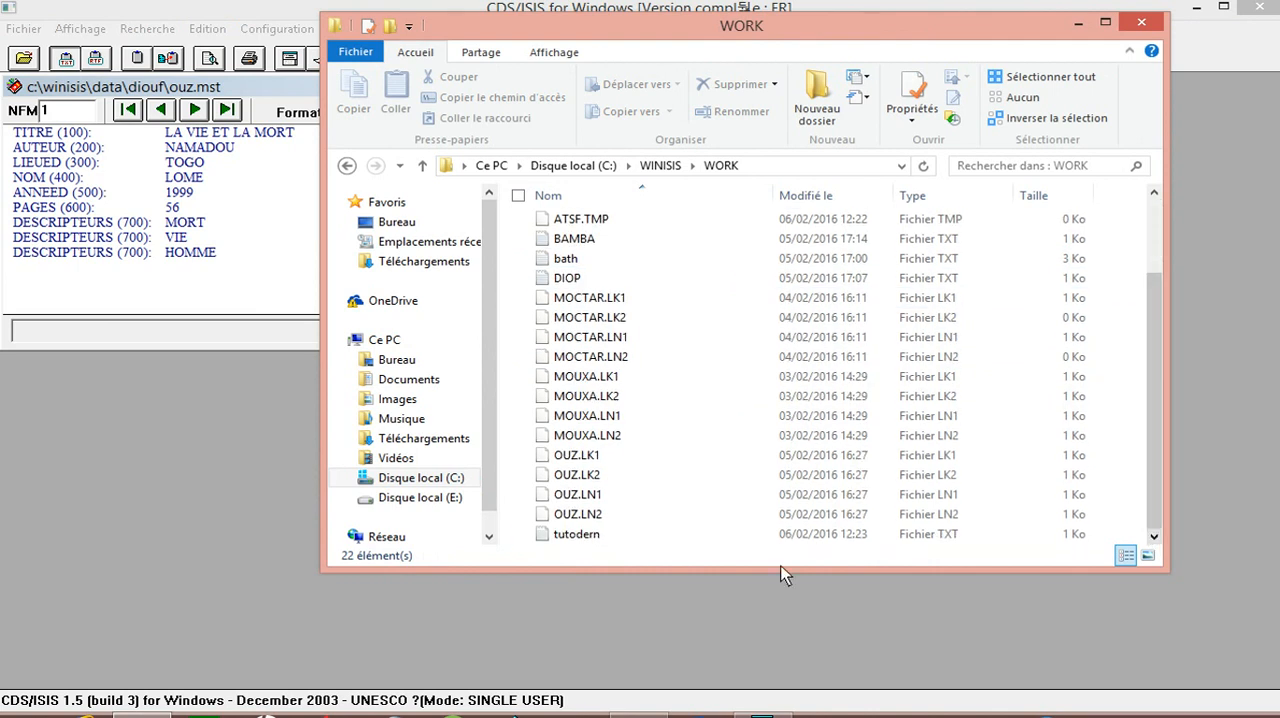
{"action": "left_click", "coordinate": [613, 537]}
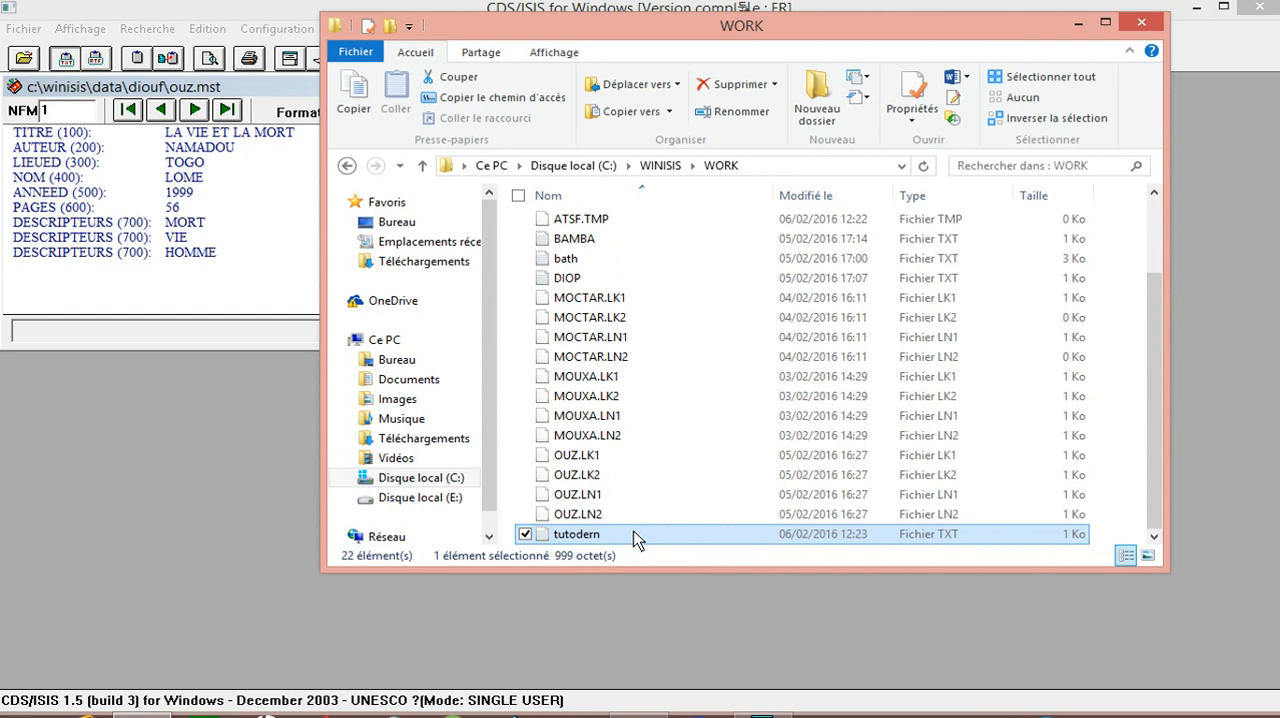
Step: Bring up the default program choice for the tutodern file and expand it to the full list of applications
{"action": "right_click", "coordinate": [636, 539]}
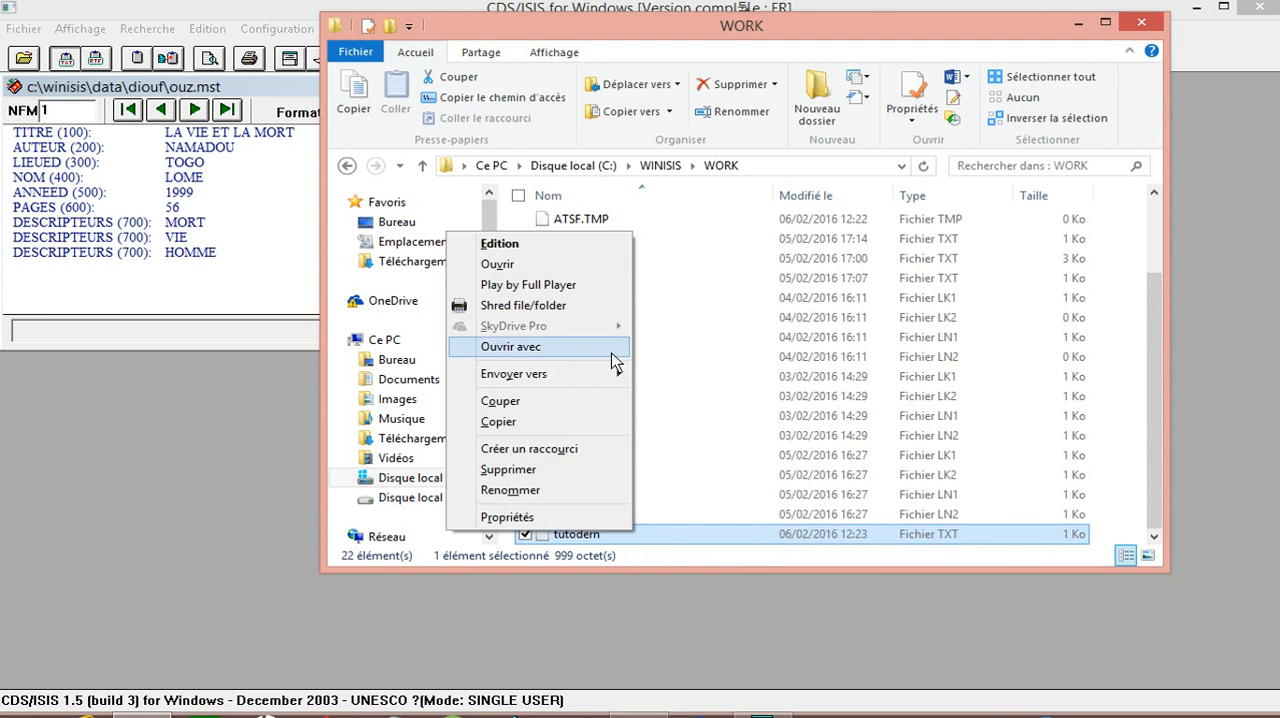
{"action": "mouse_move", "coordinate": [515, 346]}
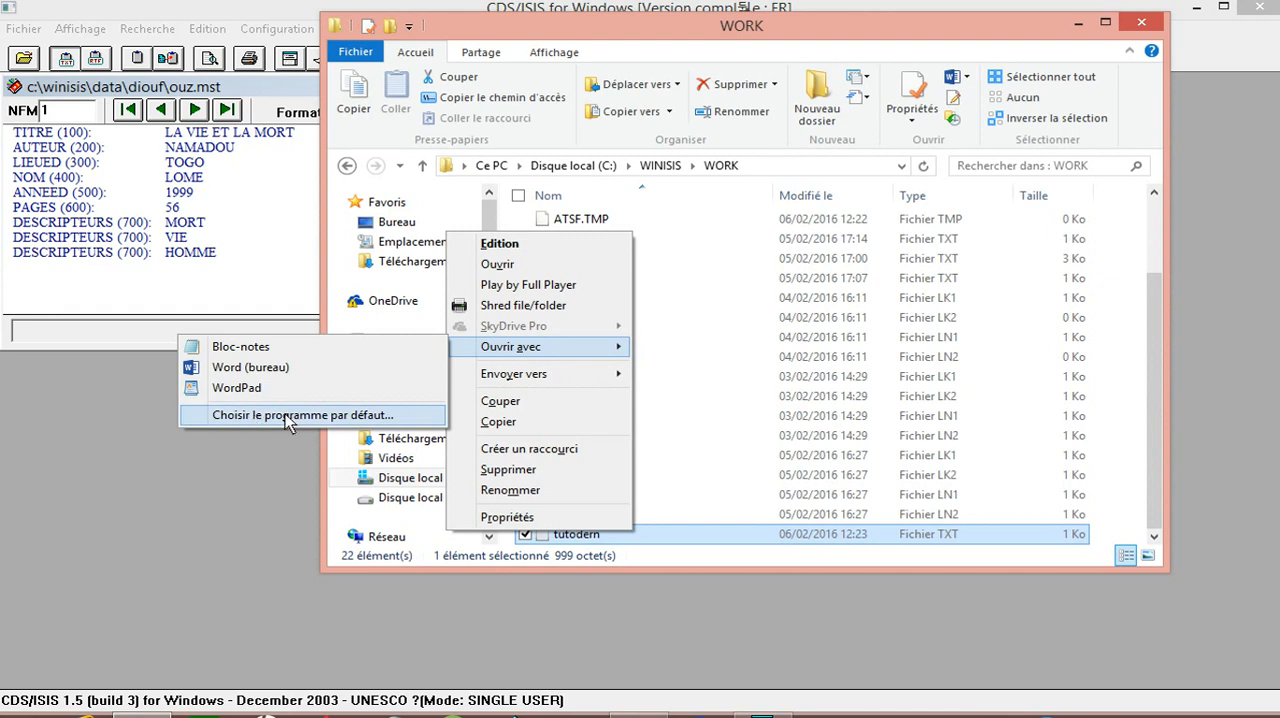
{"action": "left_click", "coordinate": [323, 420]}
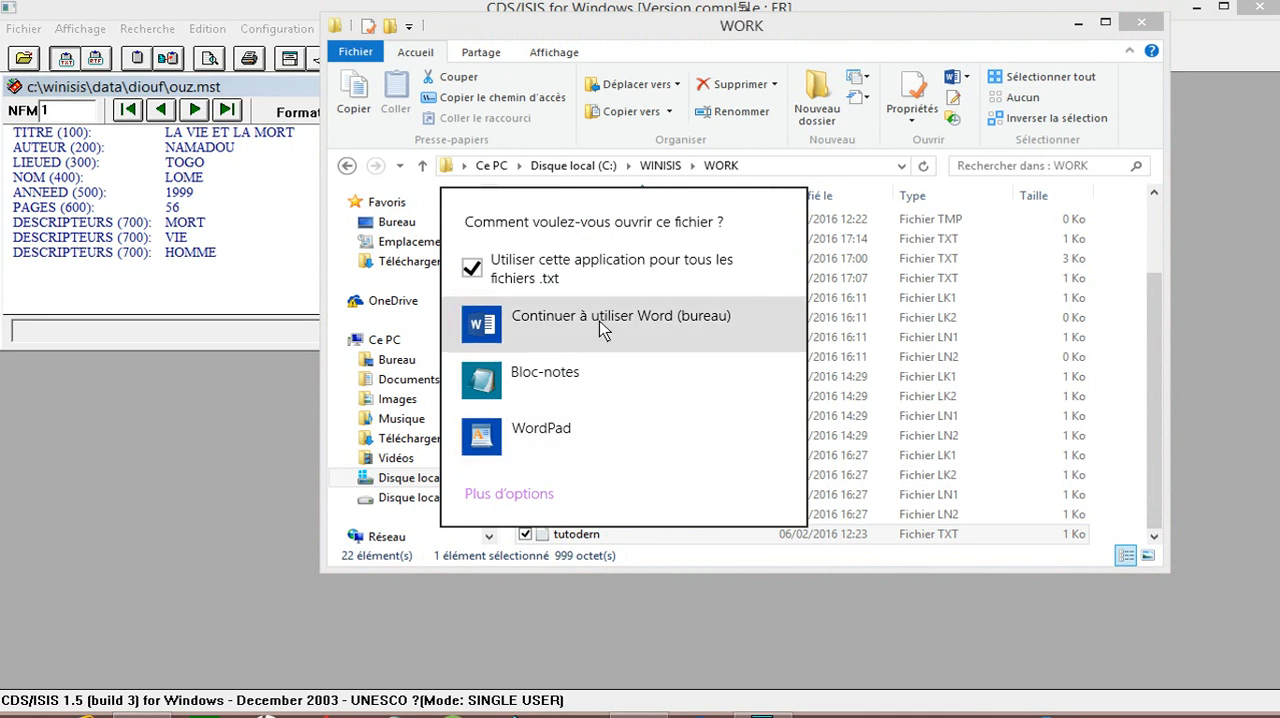
{"action": "left_click", "coordinate": [513, 500]}
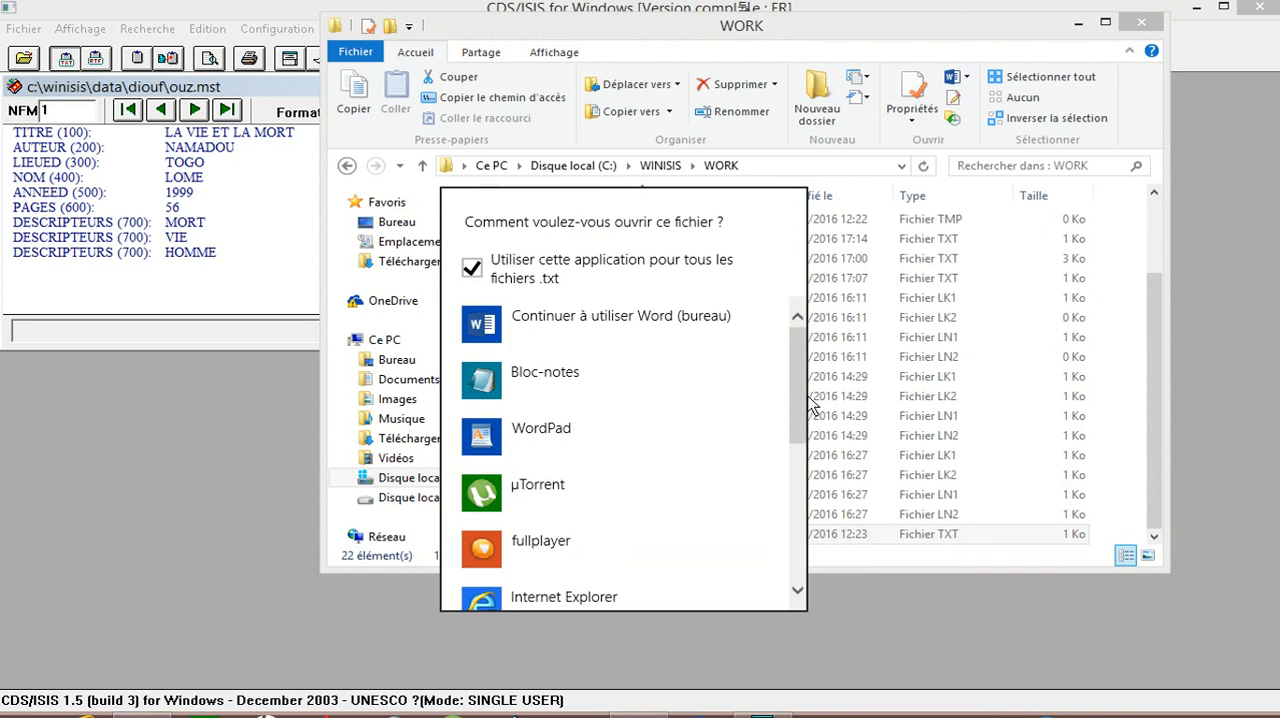
Step: Look through the available applications and open tutodern in Word (bureau), keeping it as the application for all .txt files
{"action": "scroll", "coordinate": [797, 435], "scroll_direction": "down", "scroll_amount": 1}
{"action": "scroll", "coordinate": [797, 435], "scroll_direction": "down", "scroll_amount": 5}
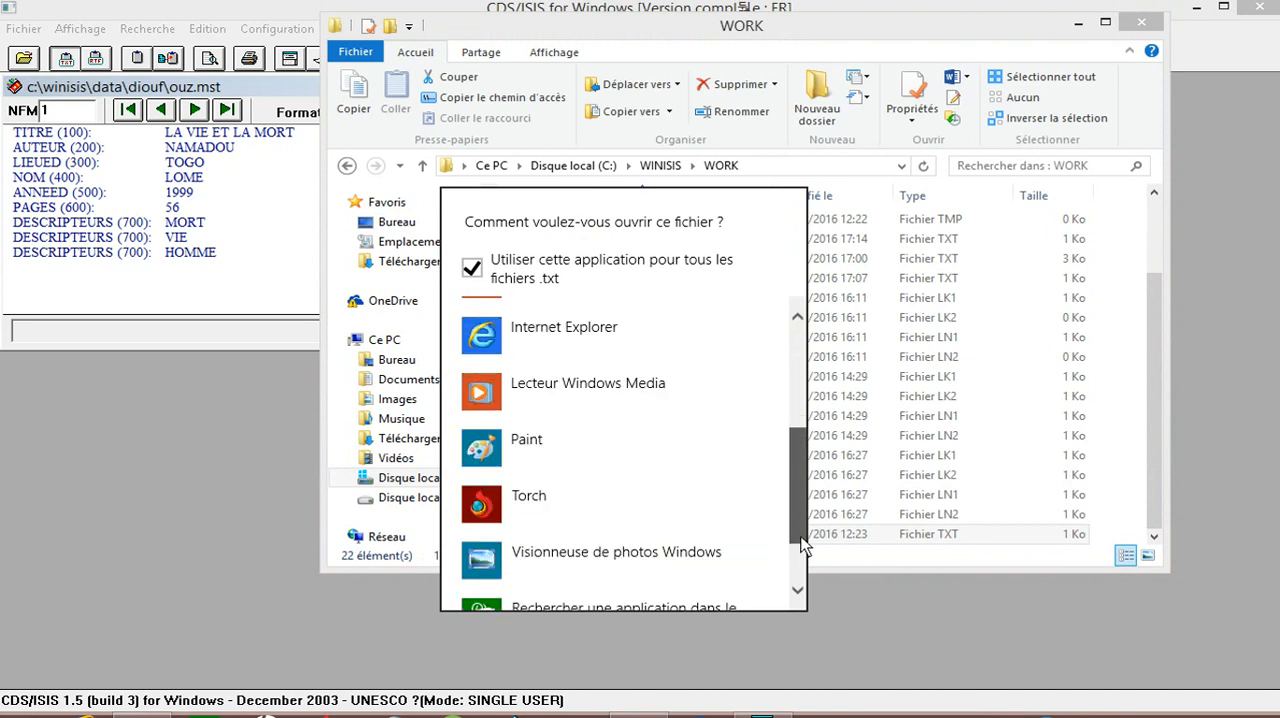
{"action": "scroll", "coordinate": [797, 540], "scroll_direction": "down", "scroll_amount": 1}
{"action": "scroll", "coordinate": [800, 577], "scroll_direction": "down", "scroll_amount": 1}
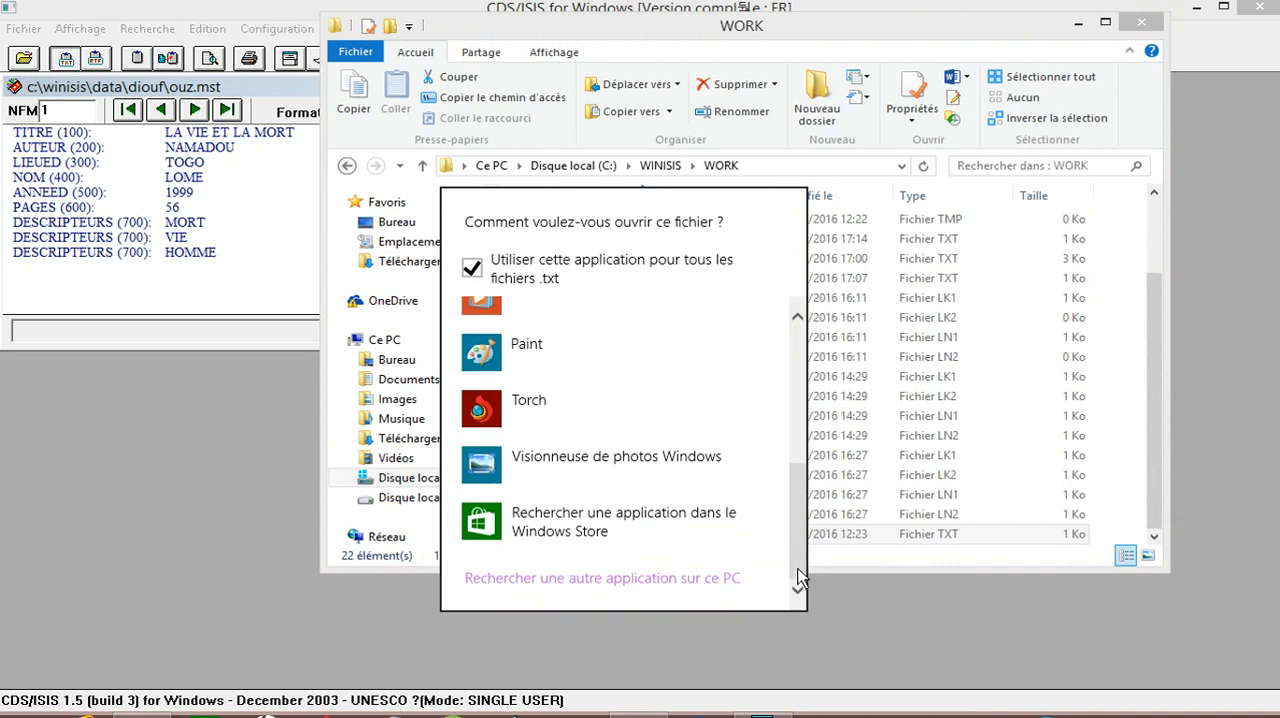
{"action": "left_click_drag", "start_coordinate": [800, 557], "coordinate": [797, 432]}
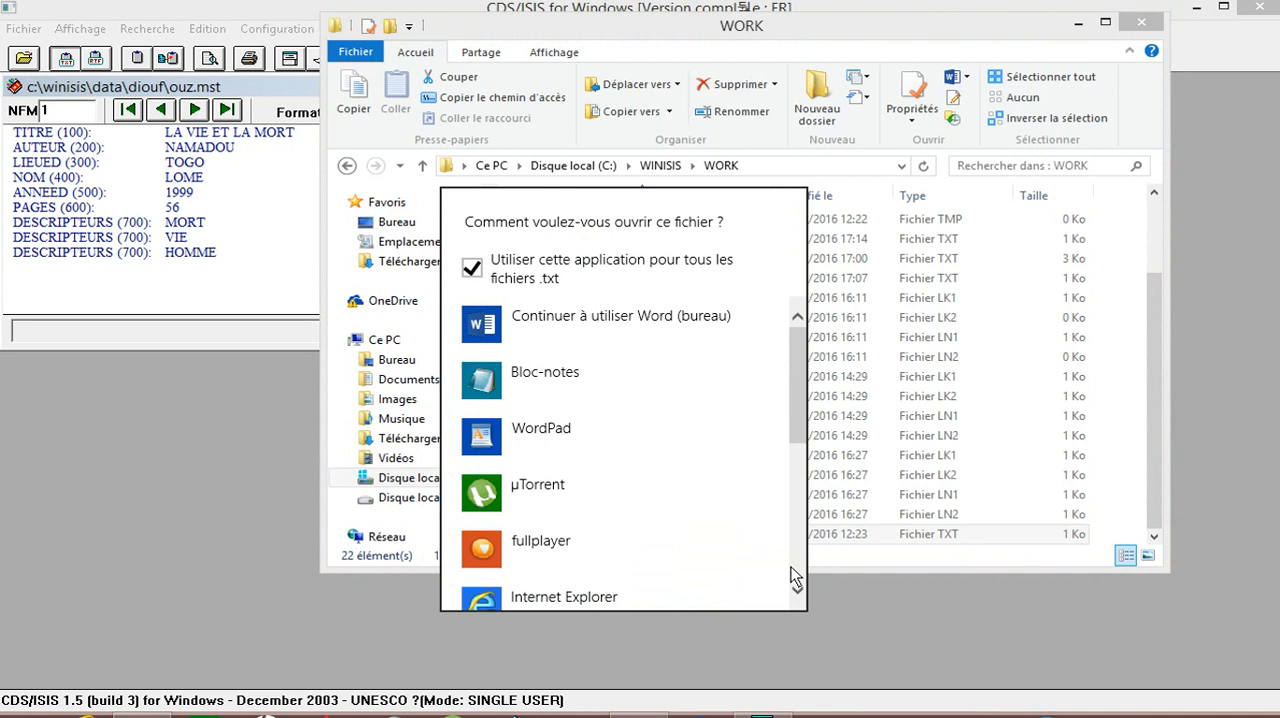
{"action": "left_click", "coordinate": [800, 576]}
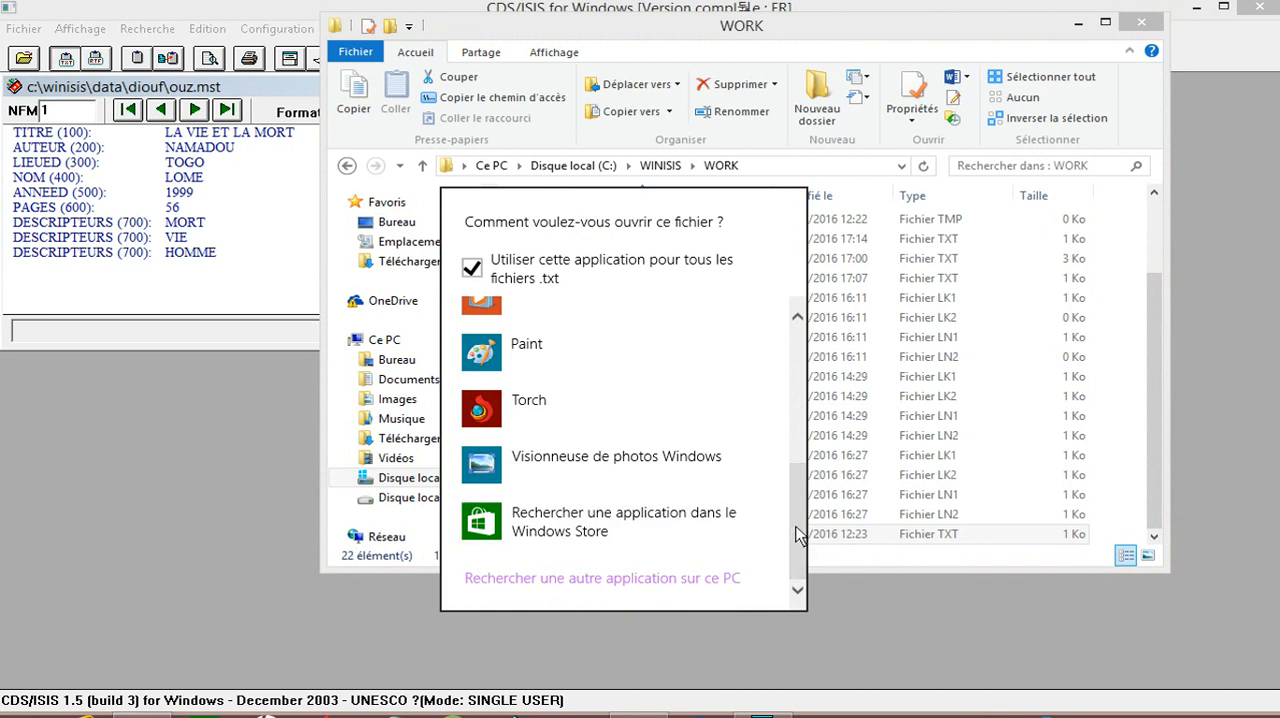
{"action": "left_click", "coordinate": [803, 420]}
{"action": "left_click_drag", "start_coordinate": [803, 420], "coordinate": [800, 365]}
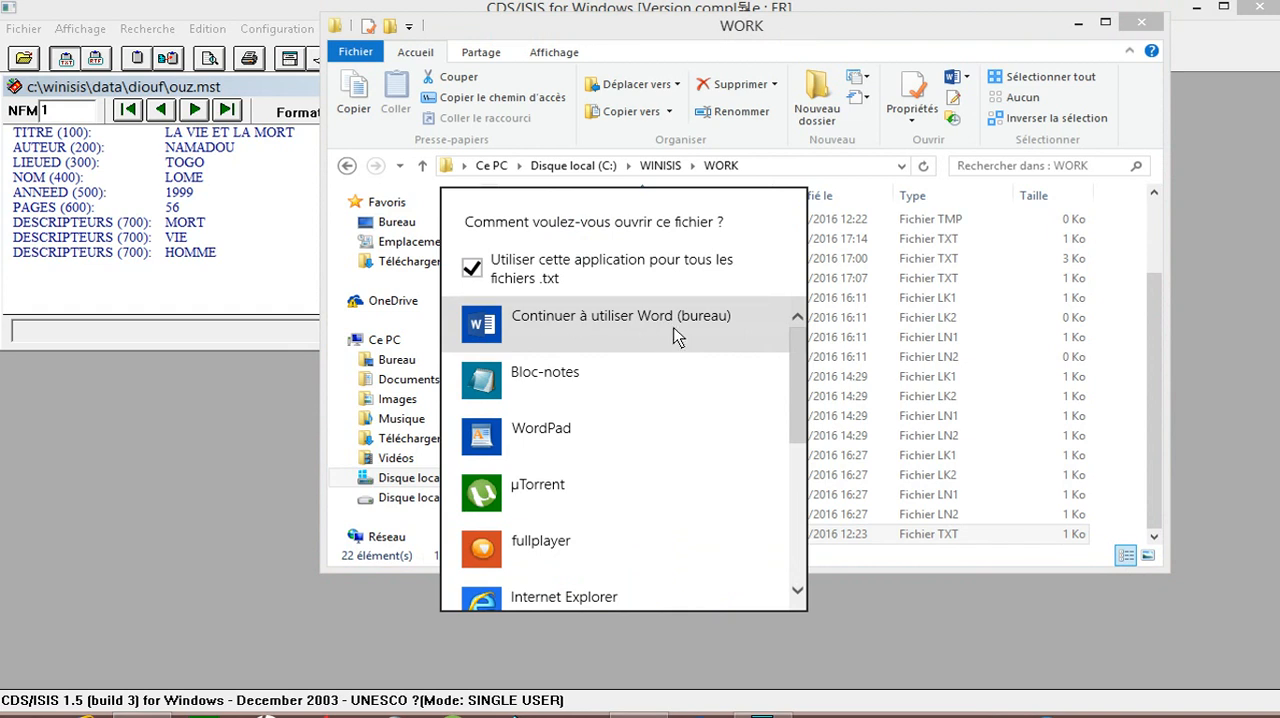
{"action": "left_click", "coordinate": [590, 328]}
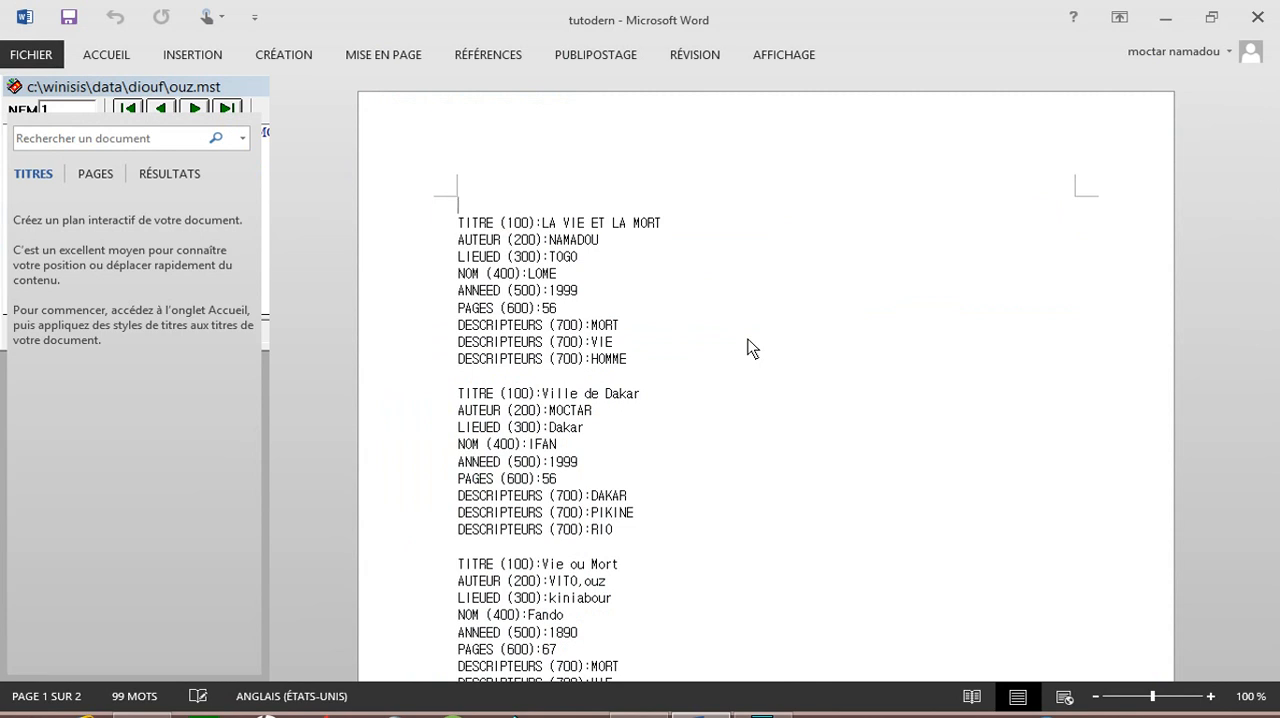
Step: Insert three blank lines above the first record of the document
{"action": "key", "text": "Return"}
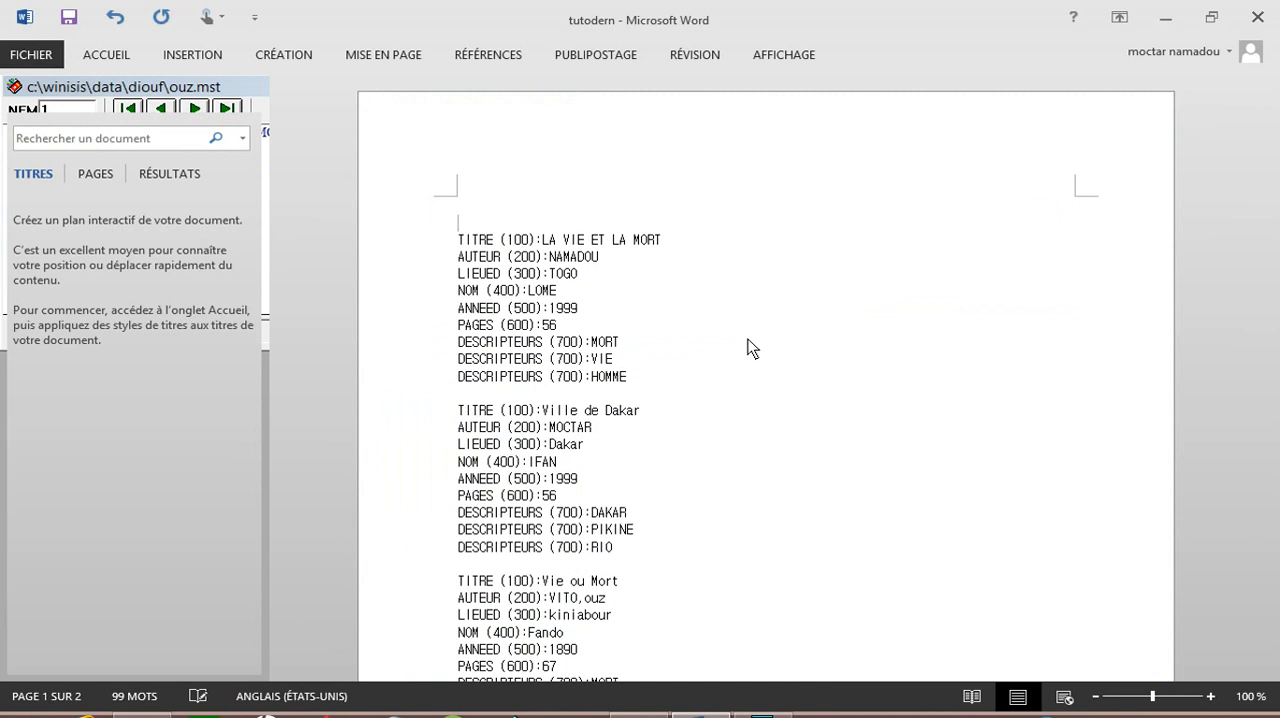
{"action": "key", "text": "Return"}
{"action": "key", "text": "Return"}
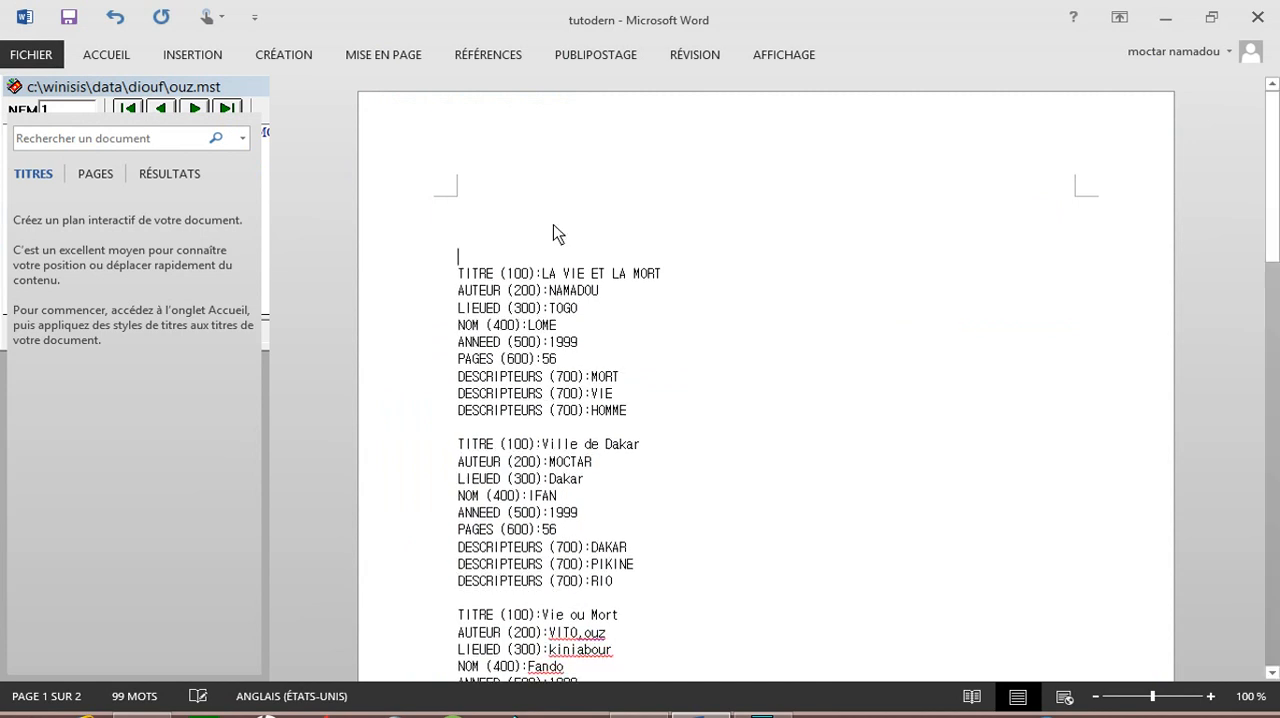
Step: Enter the title CATALOGUE DES BIBLIOTHEQUE DU SENEGAL on the first line of the document
{"action": "left_click", "coordinate": [491, 197]}
{"action": "type", "text": "CATAL"}
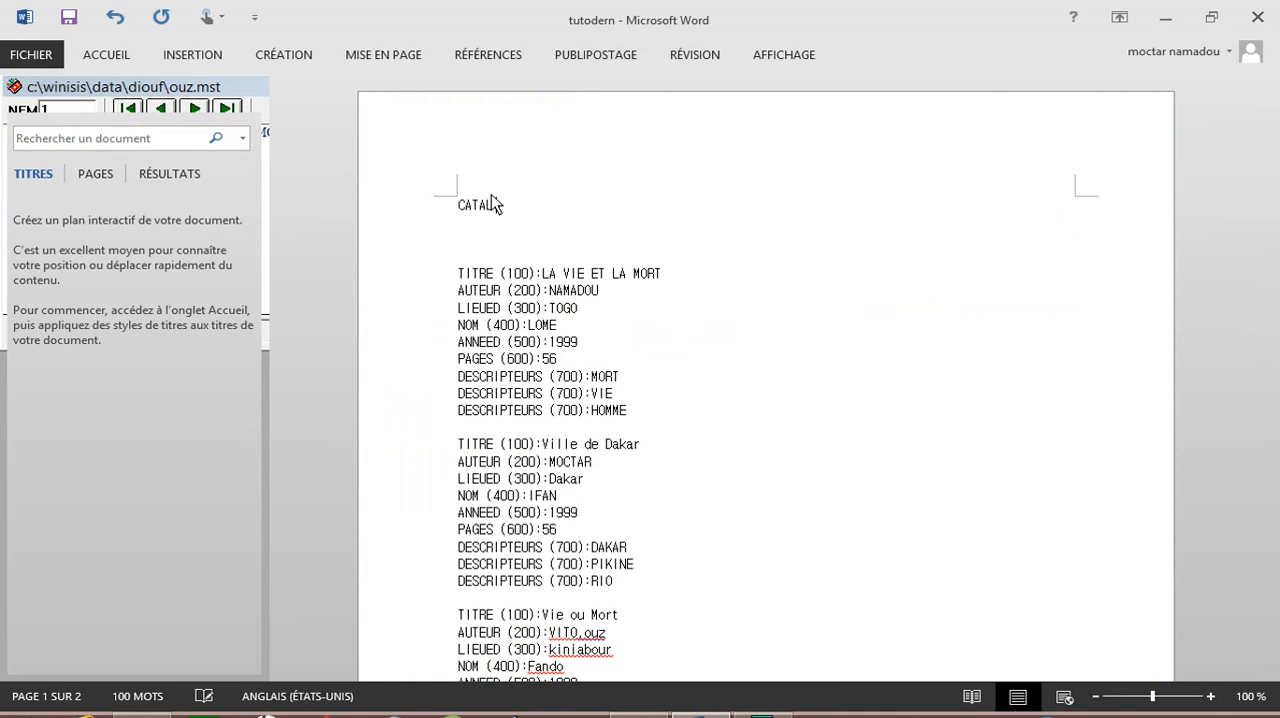
{"action": "type", "text": "OGUE DES BIBLIOTH"}
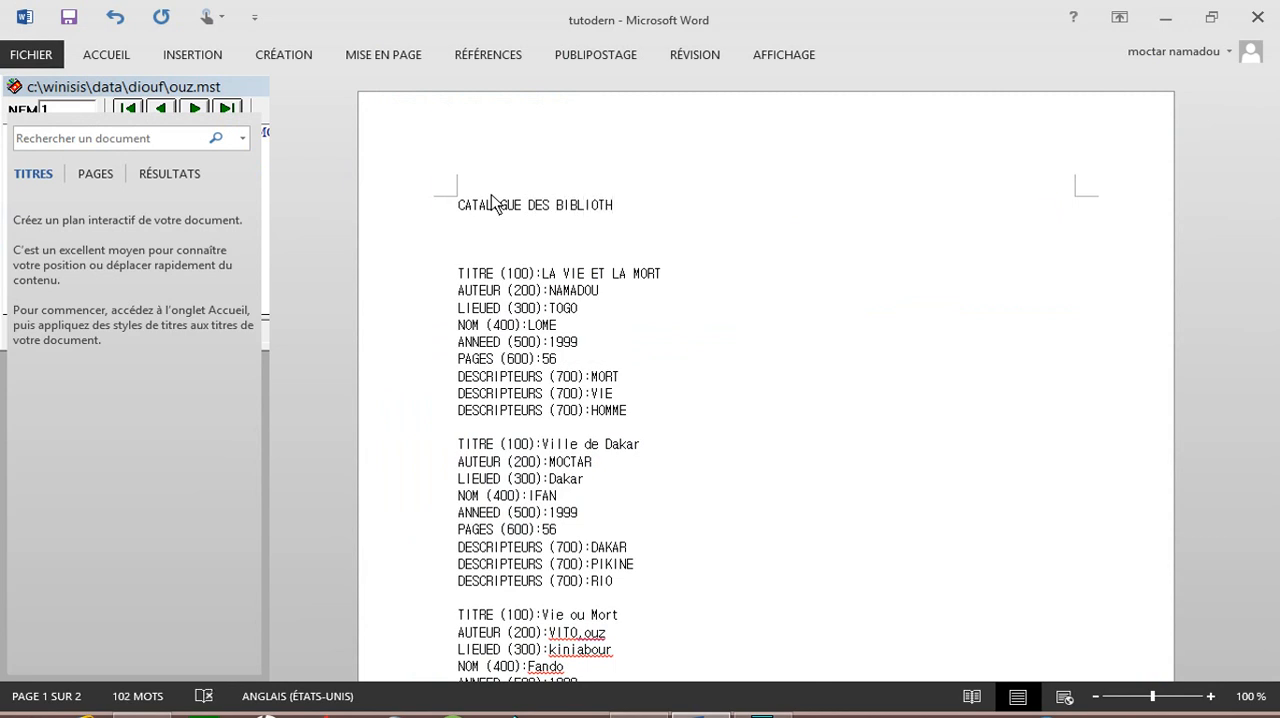
{"action": "type", "text": "E"}
{"action": "type", "text": "QUE DE"}
{"action": "key", "text": "BackSpace"}
{"action": "key", "text": "BackSpace"}
{"action": "type", "text": "U SENEGAL"}
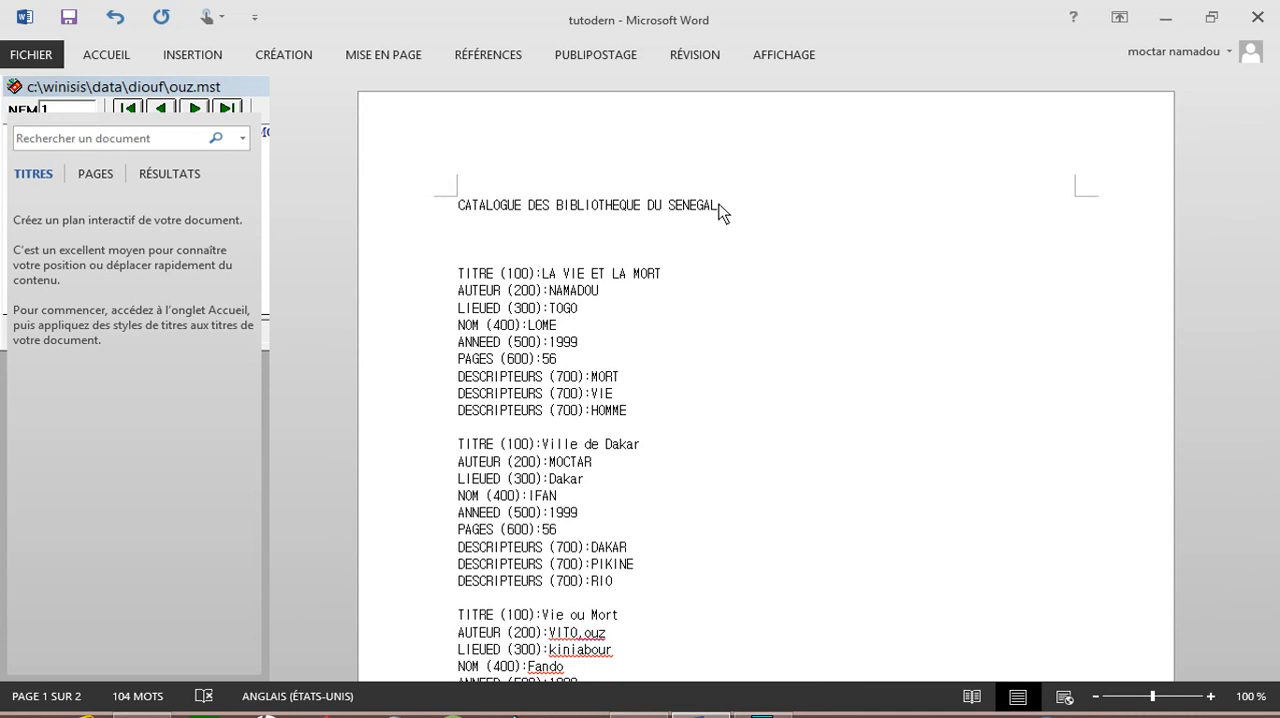
Step: Format the document title in bold Arial Black at size 16
{"action": "left_click_drag", "start_coordinate": [718, 206], "coordinate": [477, 217]}
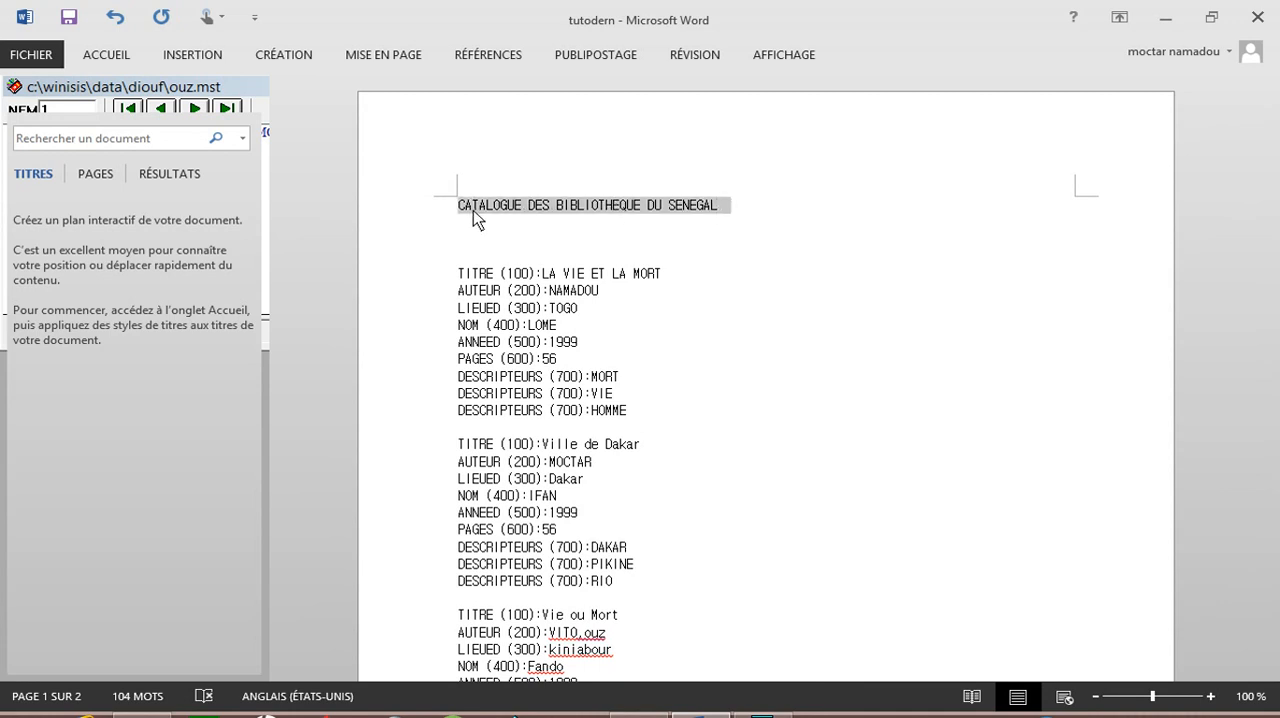
{"action": "left_click", "coordinate": [485, 180]}
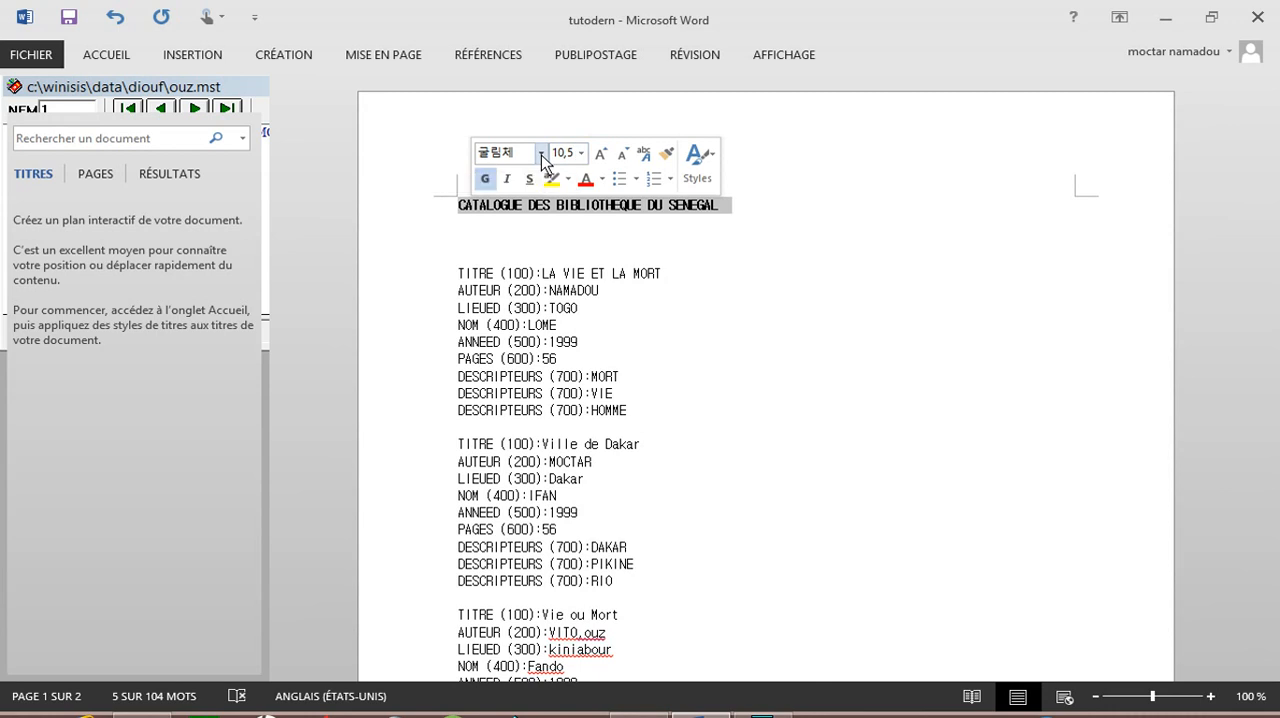
{"action": "left_click", "coordinate": [541, 153]}
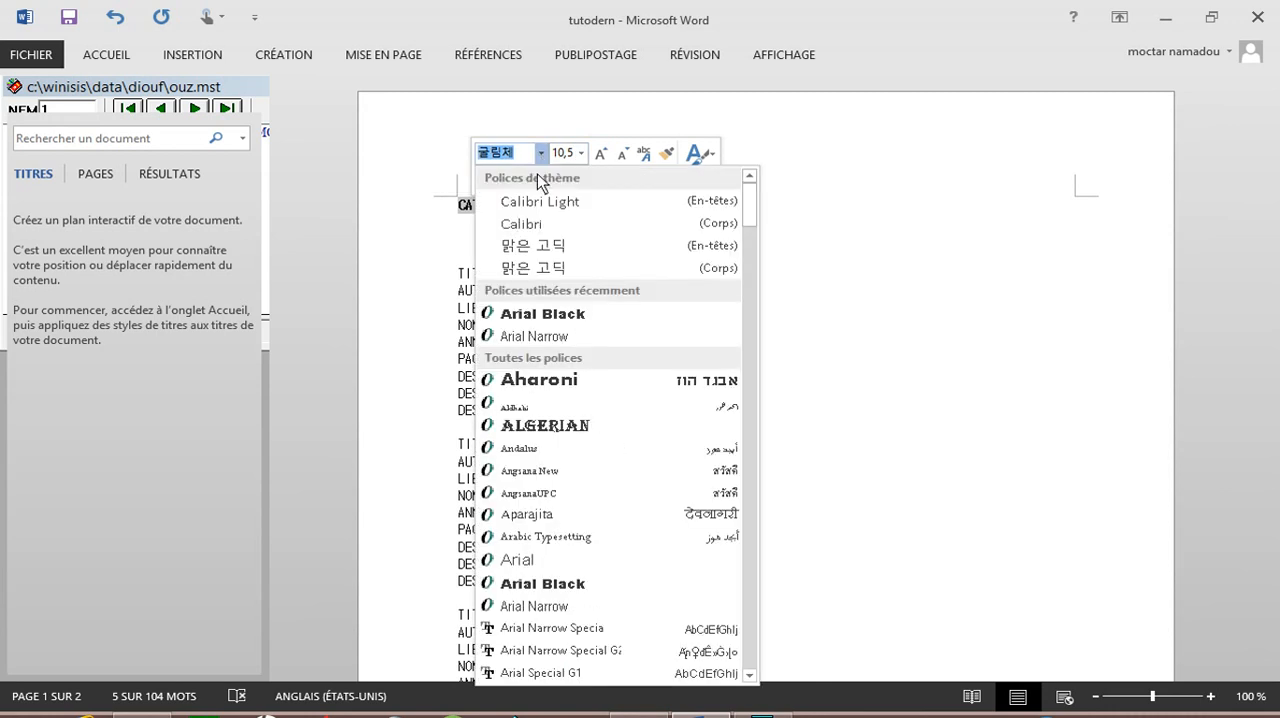
{"action": "left_click", "coordinate": [540, 320]}
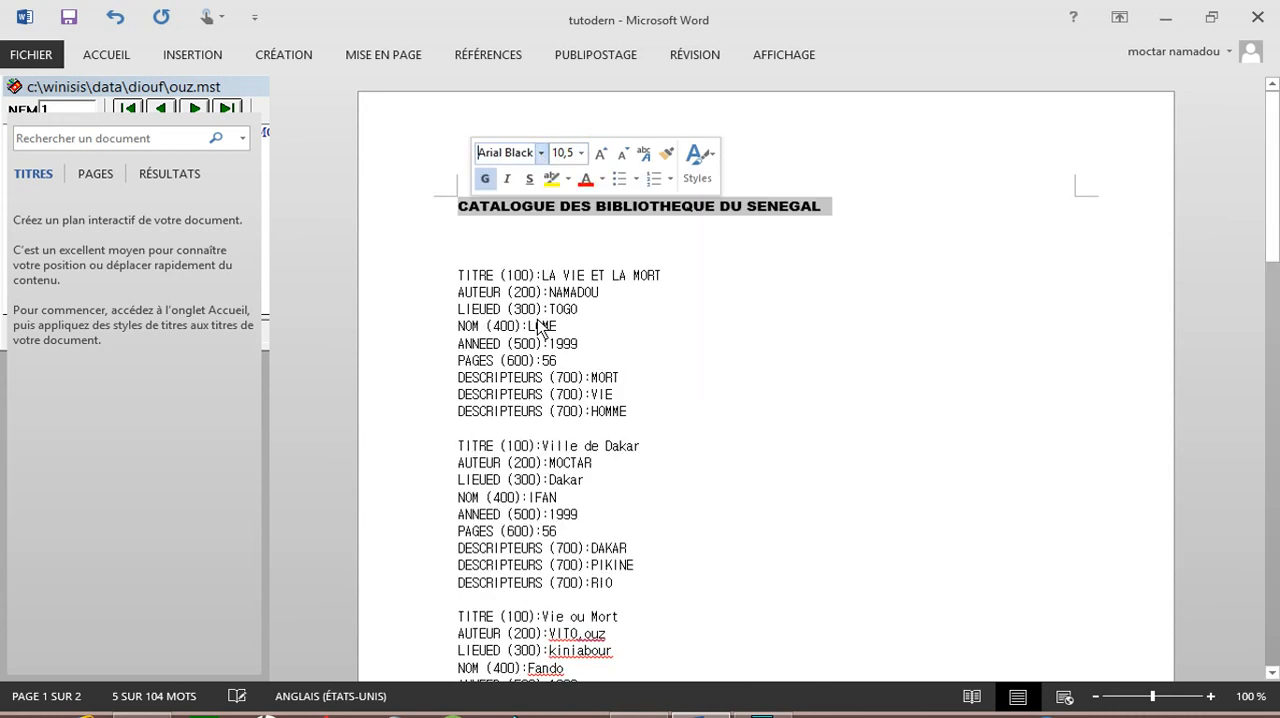
{"action": "left_click", "coordinate": [580, 153]}
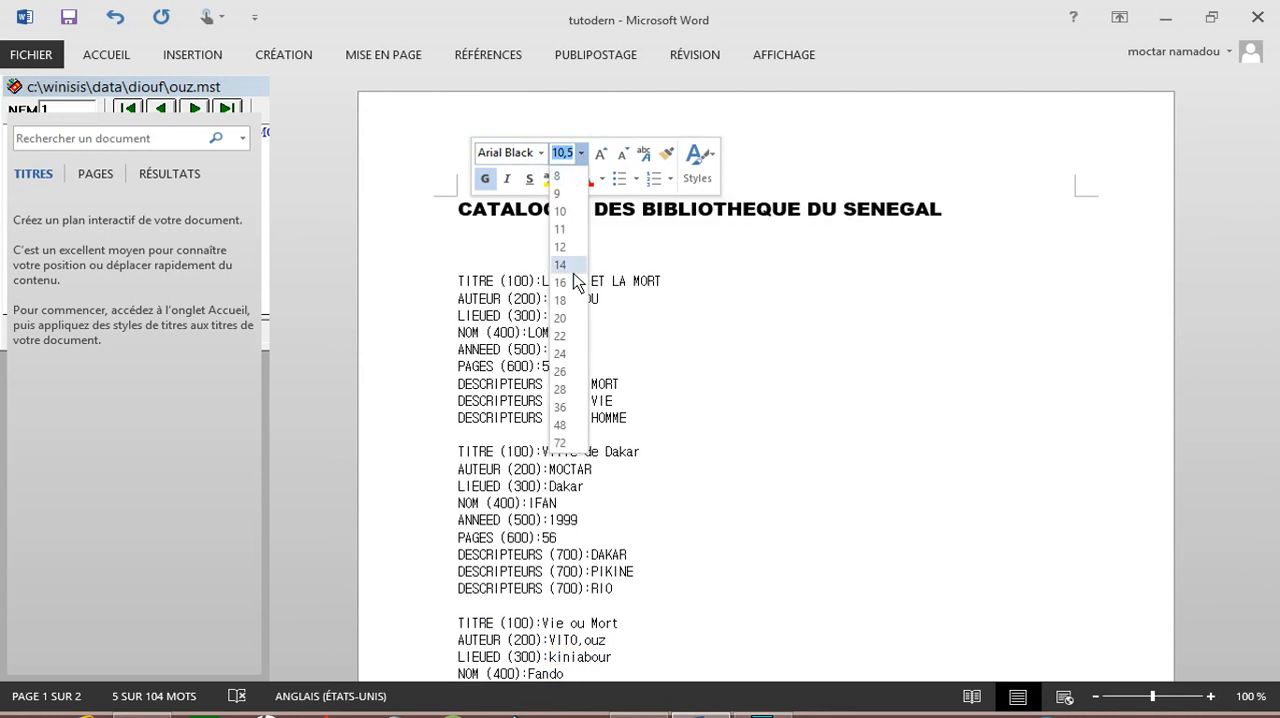
{"action": "left_click", "coordinate": [573, 300]}
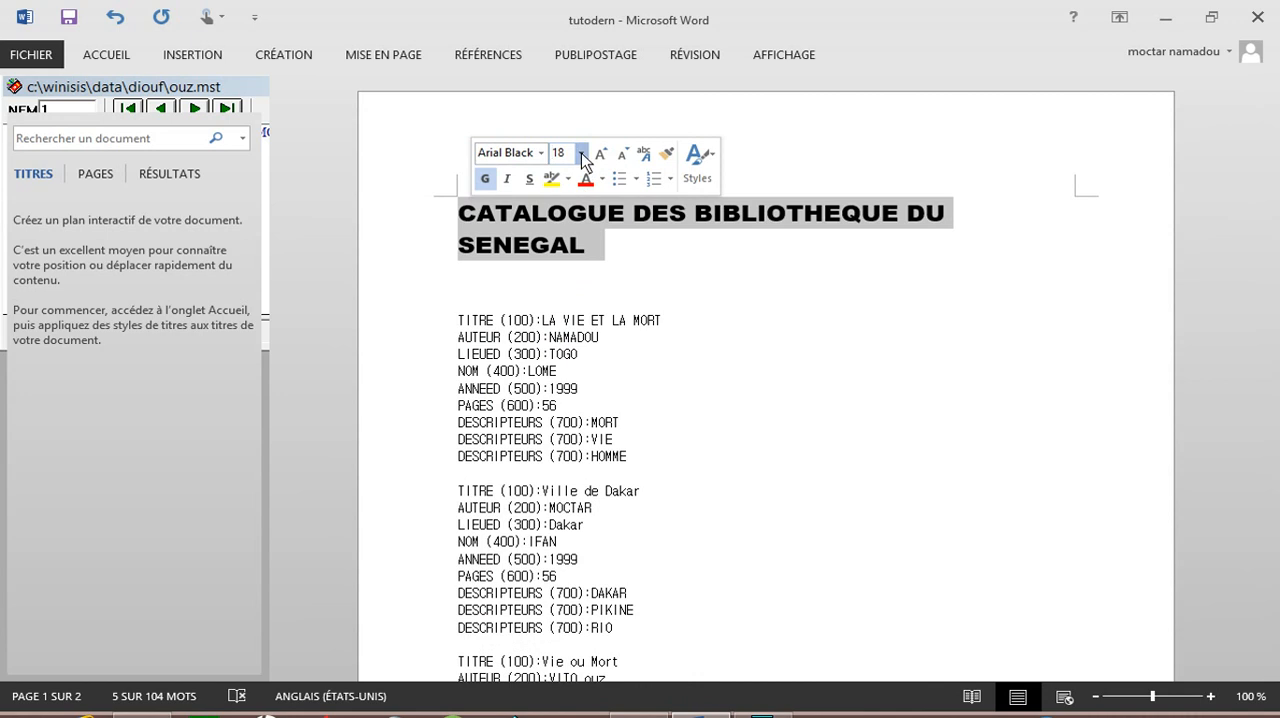
{"action": "left_click", "coordinate": [580, 153]}
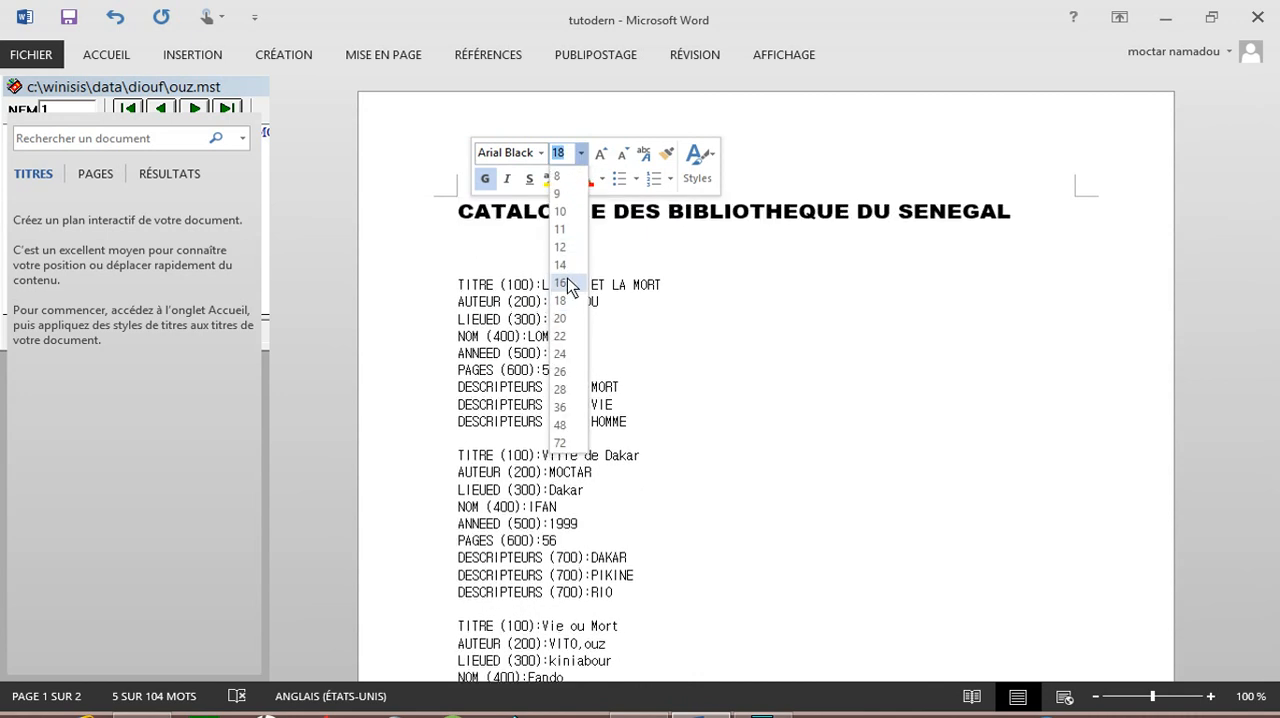
{"action": "left_click", "coordinate": [566, 283]}
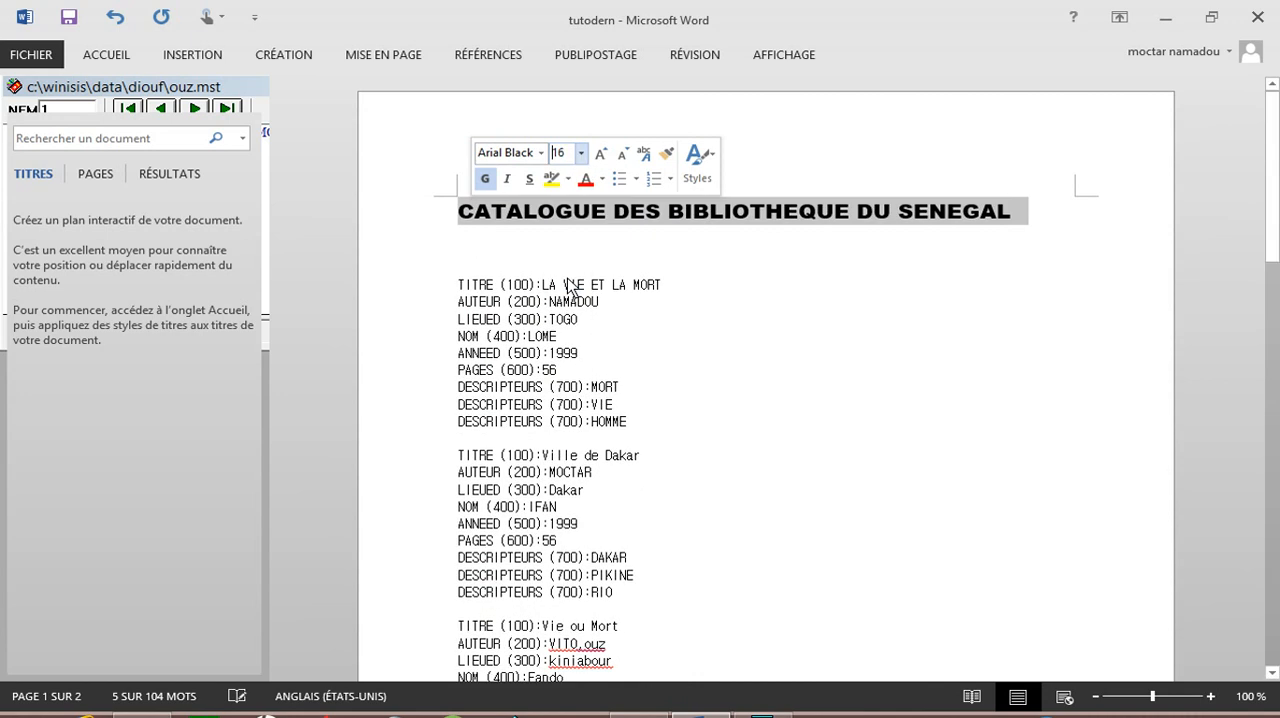
Step: Insert a full-width horizontal line directly beneath the title by autoformatting a line of three hyphens
{"action": "left_click", "coordinate": [1035, 218]}
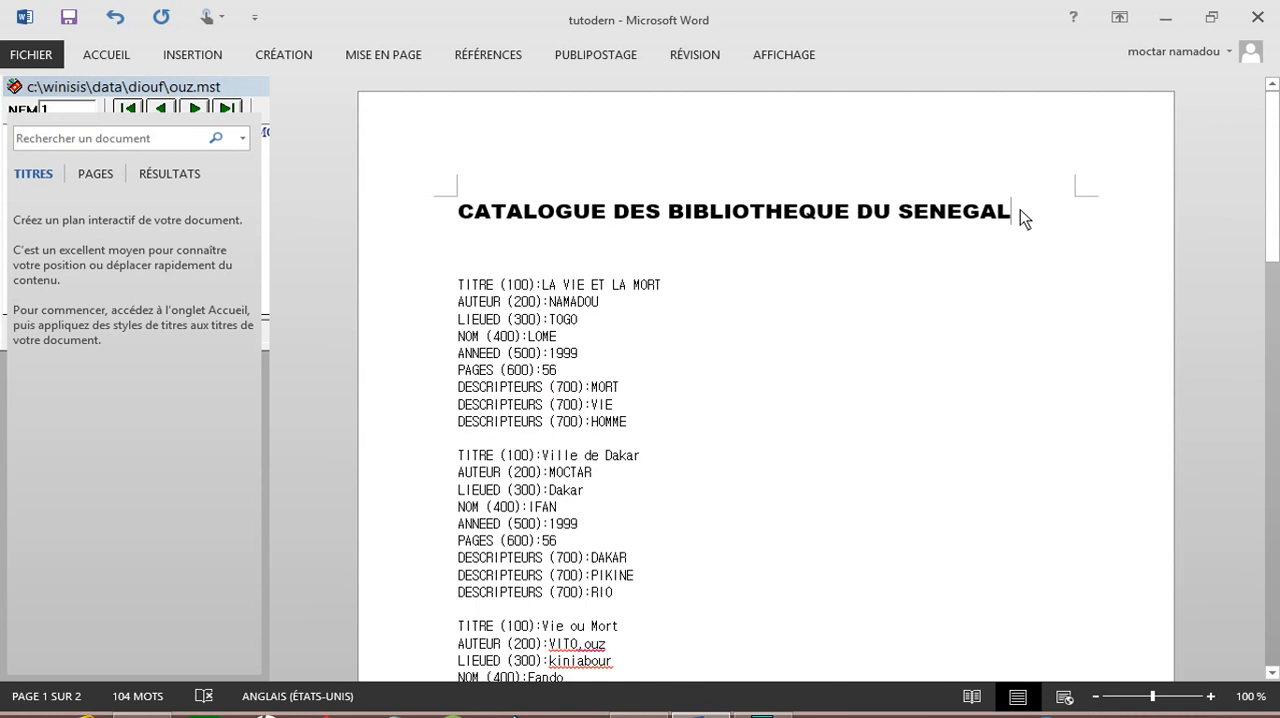
{"action": "key", "text": "Return"}
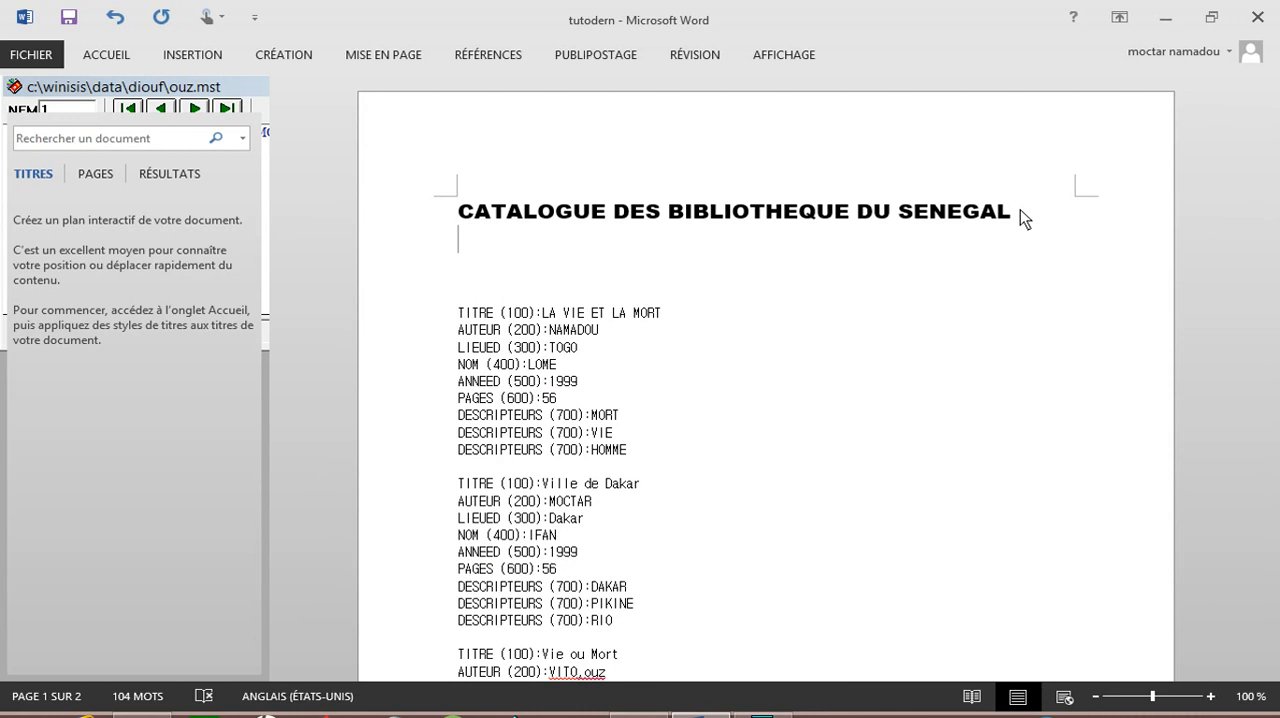
{"action": "type", "text": "---"}
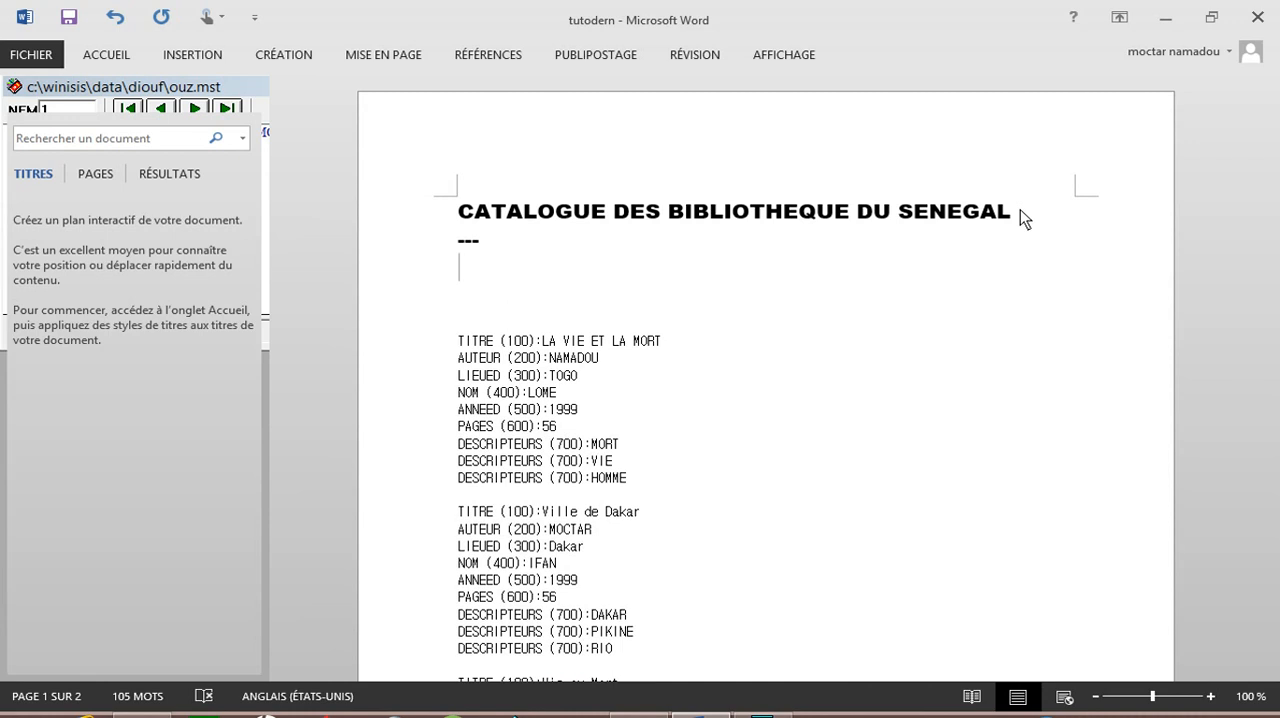
{"action": "key", "text": "Return"}
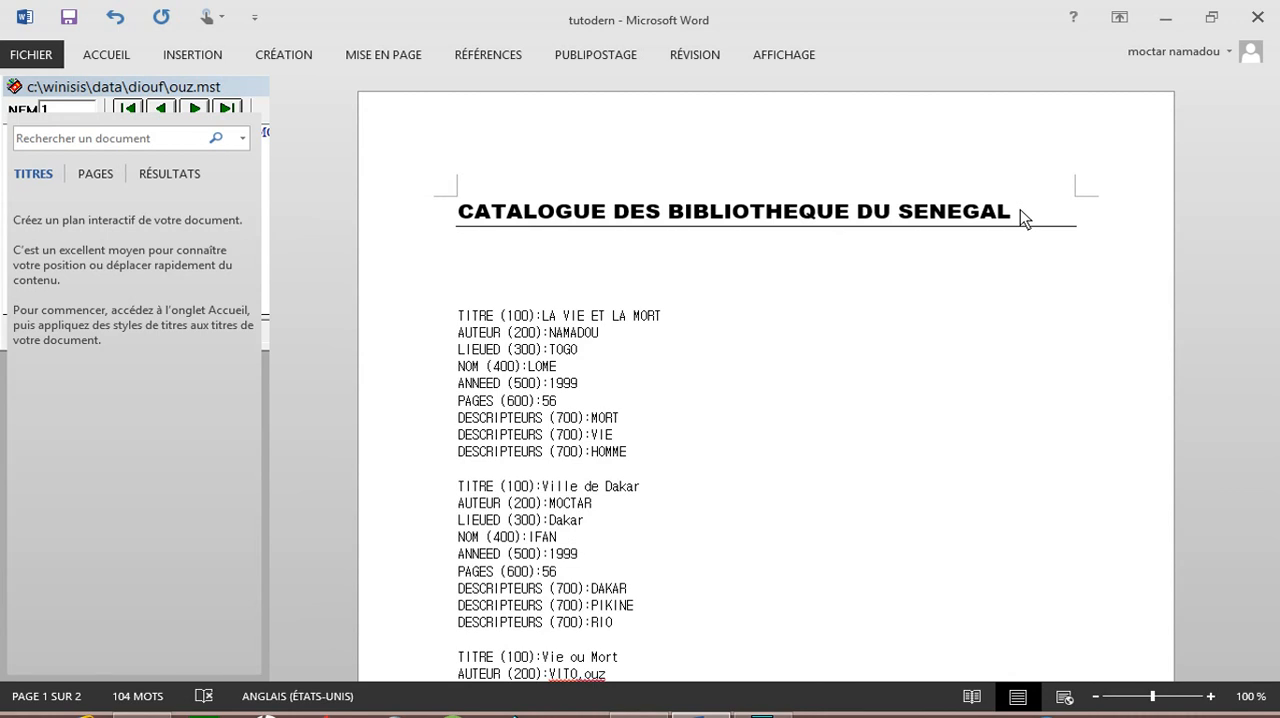
Step: Lay out all the catalogue records below the title in two columns with a separator line, applied to the selected text only
{"action": "left_click", "coordinate": [459, 318]}
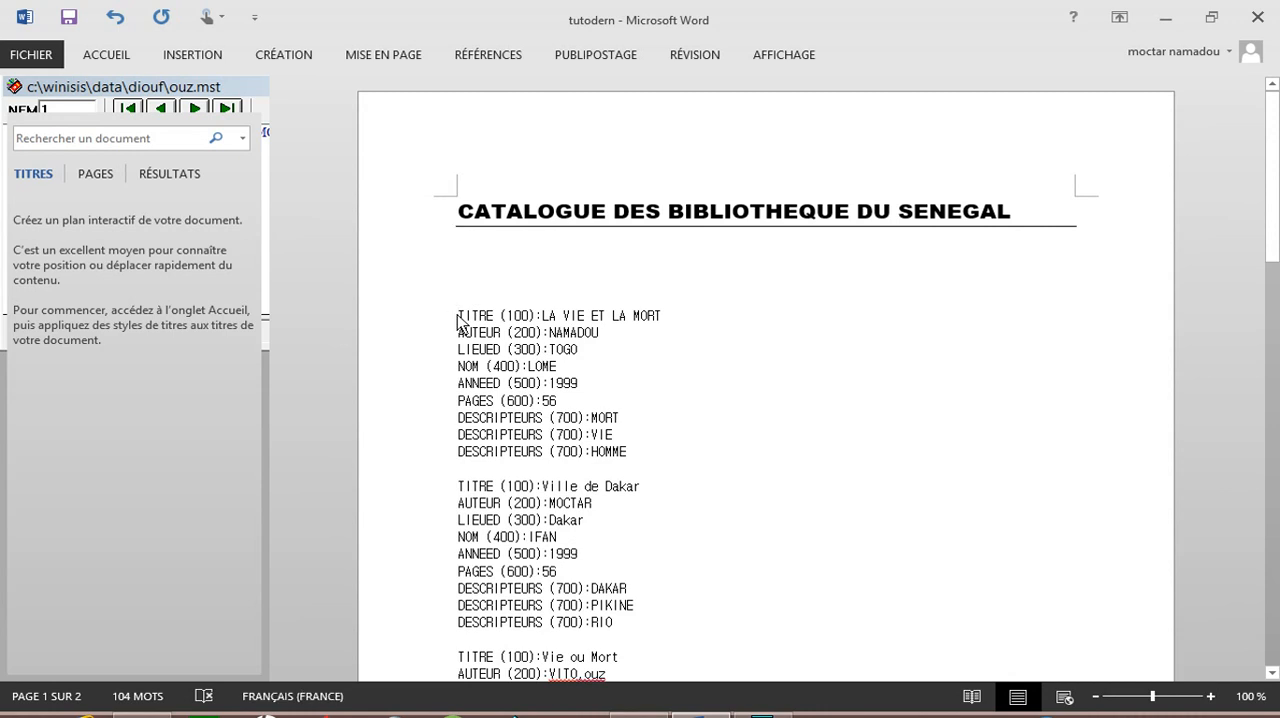
{"action": "left_click_drag", "start_coordinate": [459, 318], "coordinate": [655, 130]}
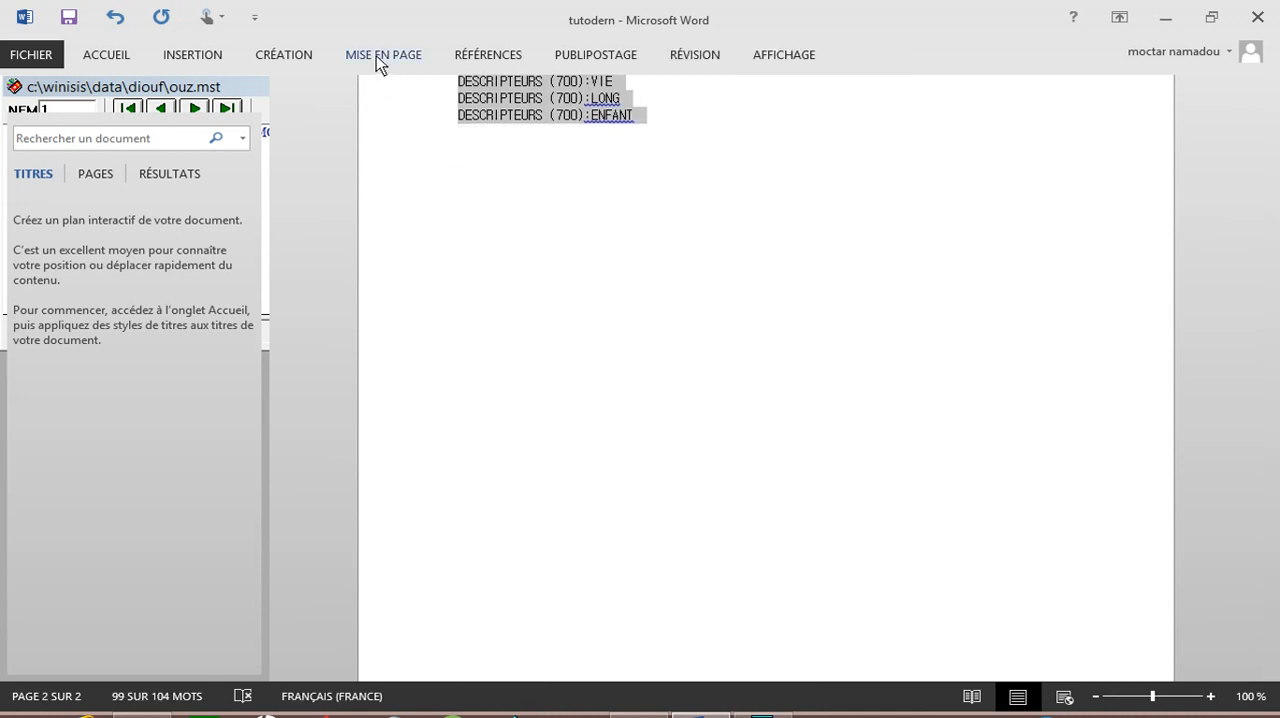
{"action": "left_click", "coordinate": [380, 56]}
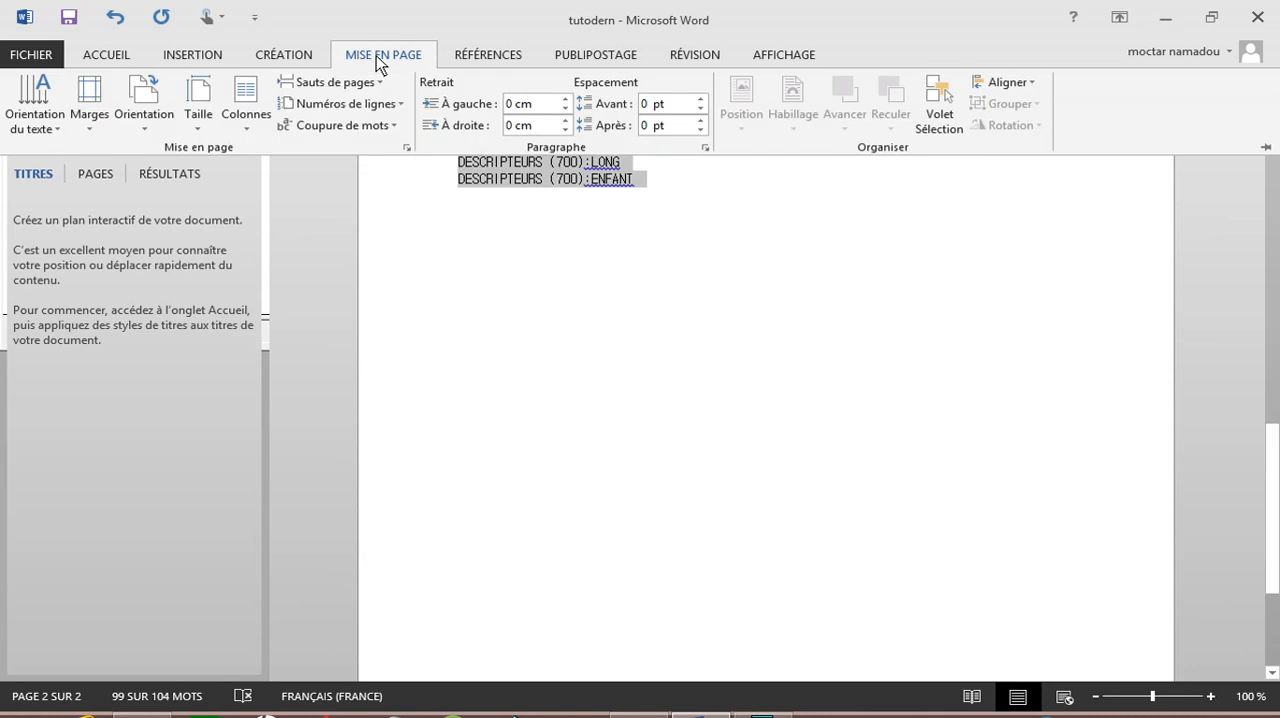
{"action": "left_click", "coordinate": [250, 128]}
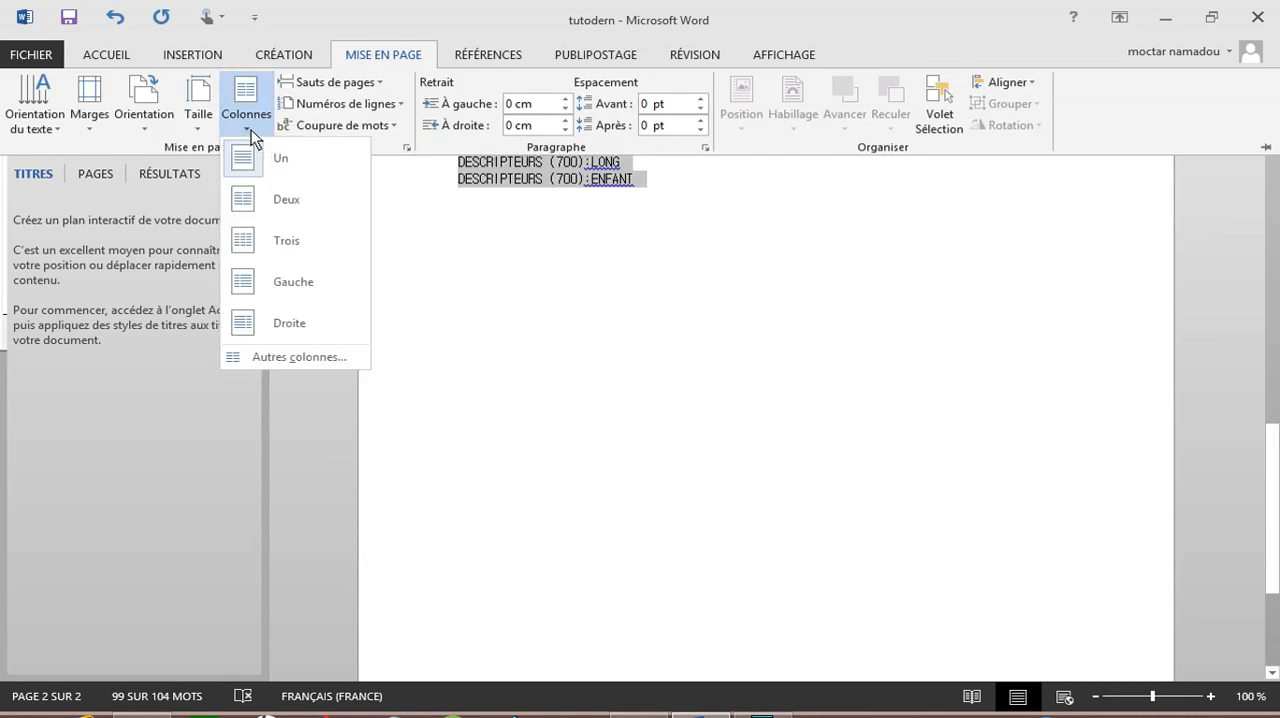
{"action": "left_click", "coordinate": [305, 362]}
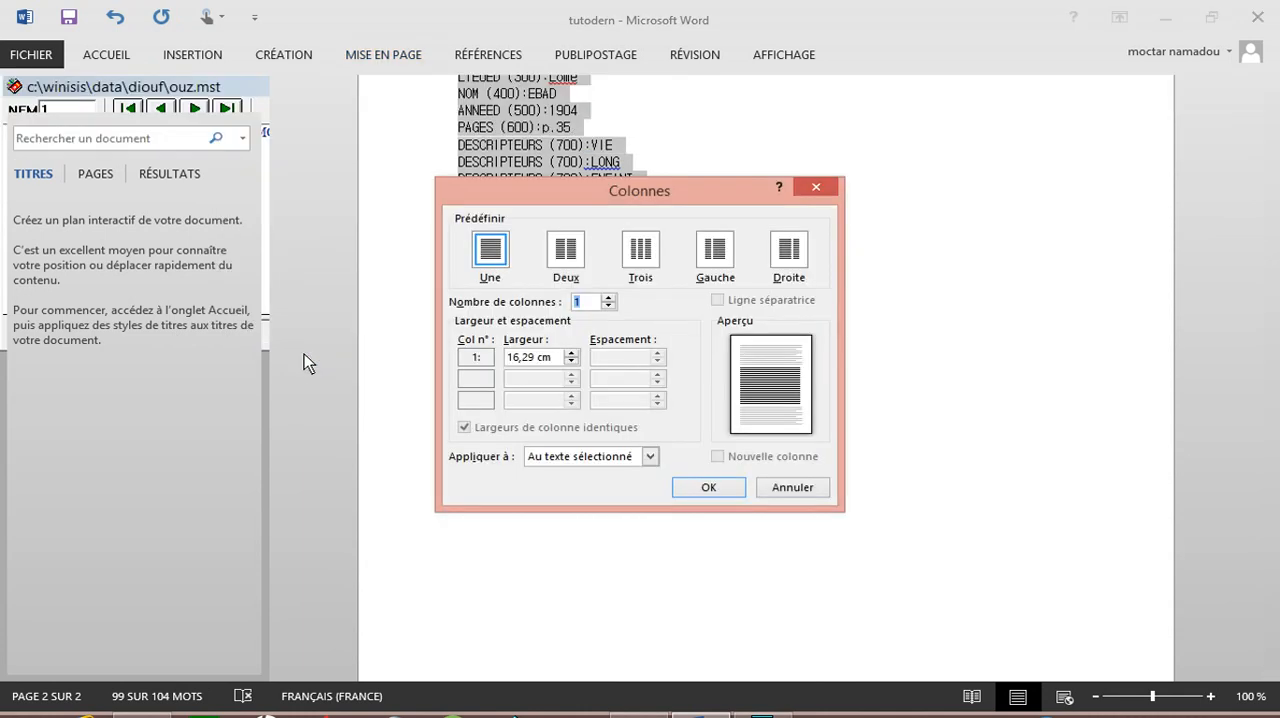
{"action": "left_click", "coordinate": [567, 258]}
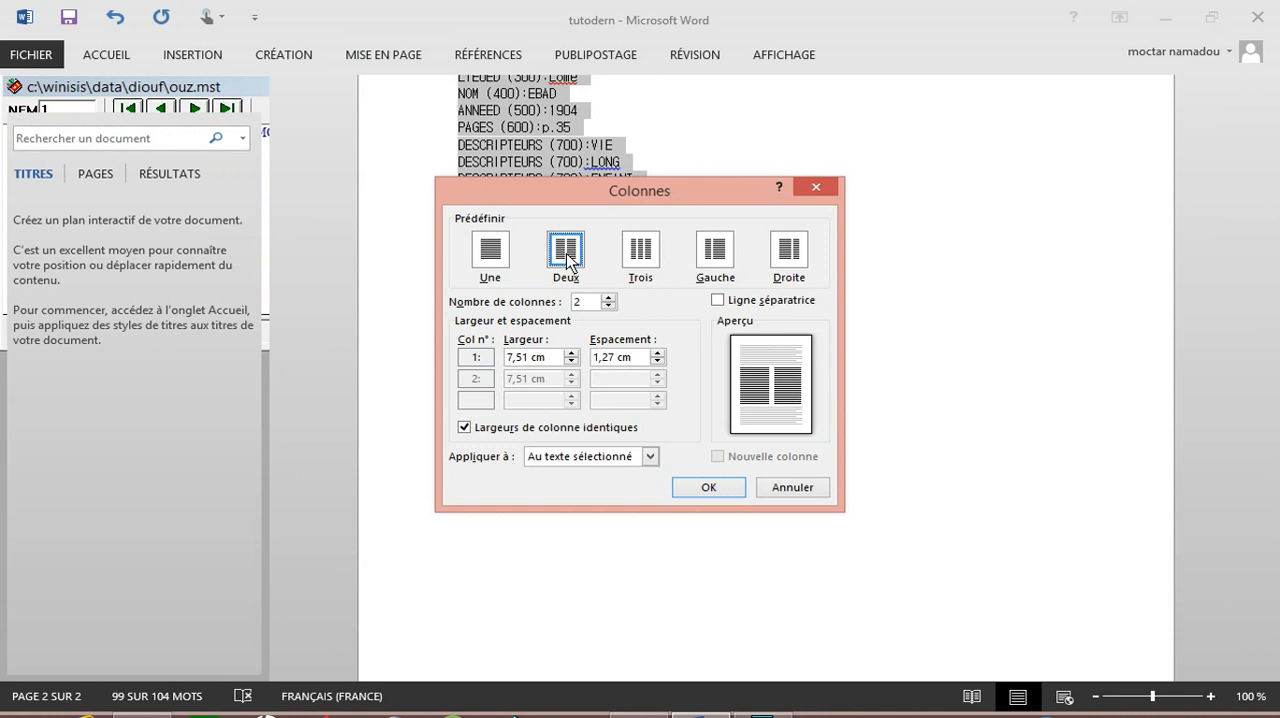
{"action": "left_click", "coordinate": [717, 301]}
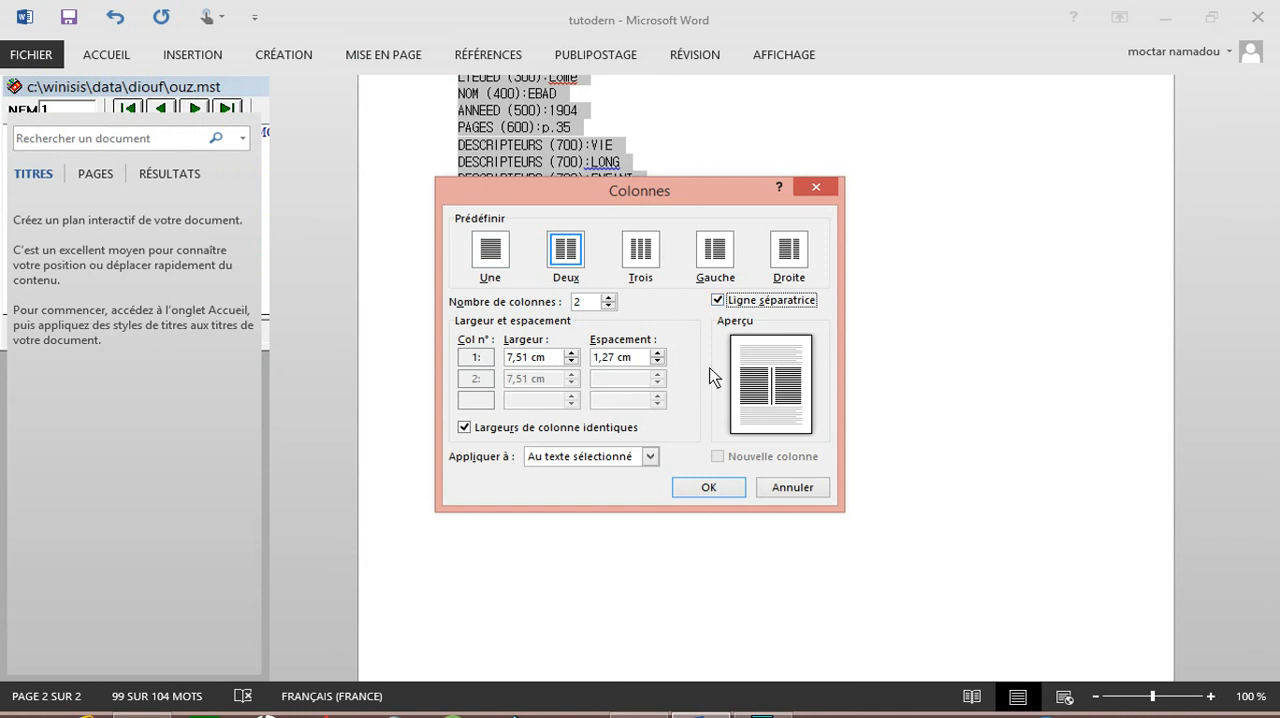
{"action": "left_click", "coordinate": [700, 489]}
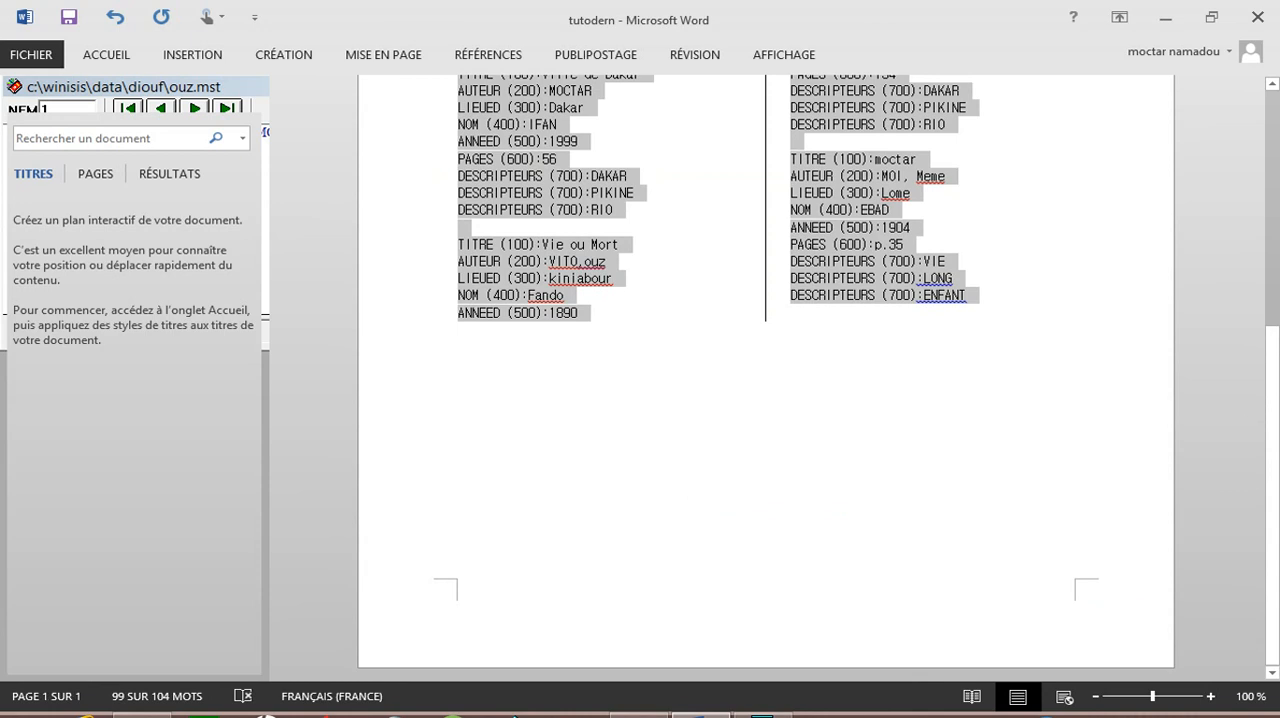
{"action": "left_click_drag", "start_coordinate": [1277, 299], "coordinate": [1277, 295]}
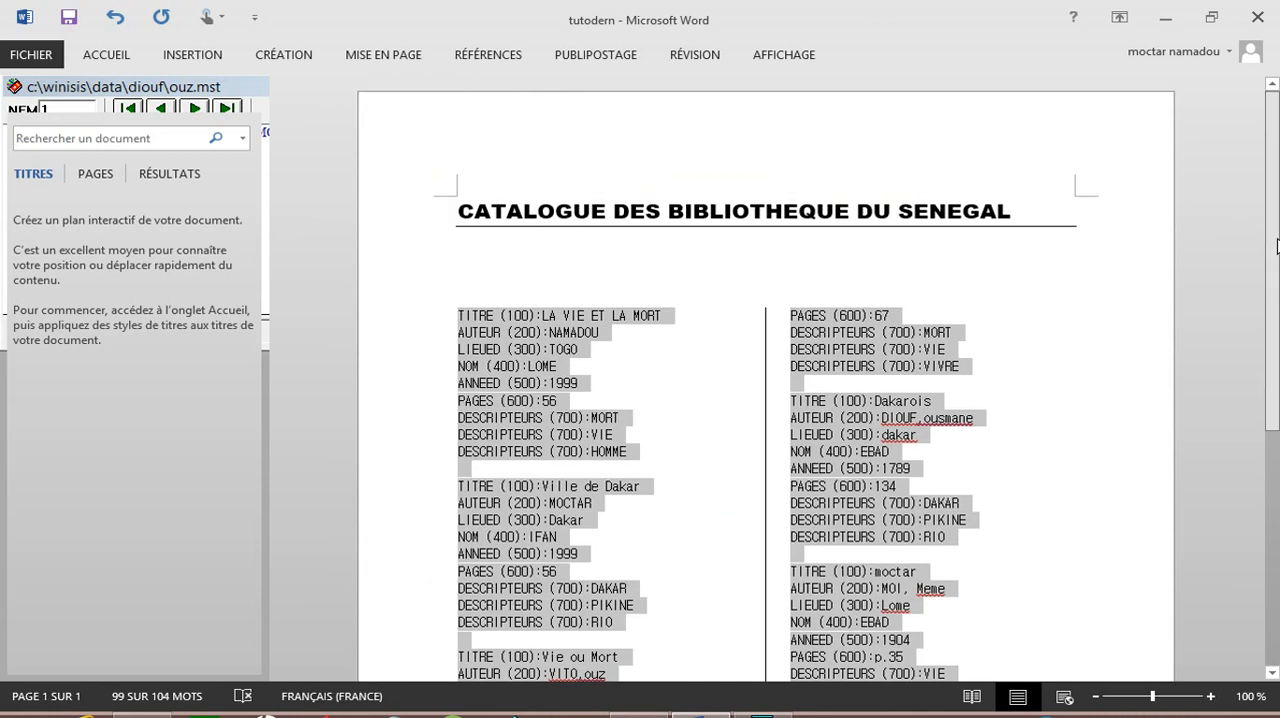
{"action": "left_click_drag", "start_coordinate": [1278, 247], "coordinate": [1279, 491]}
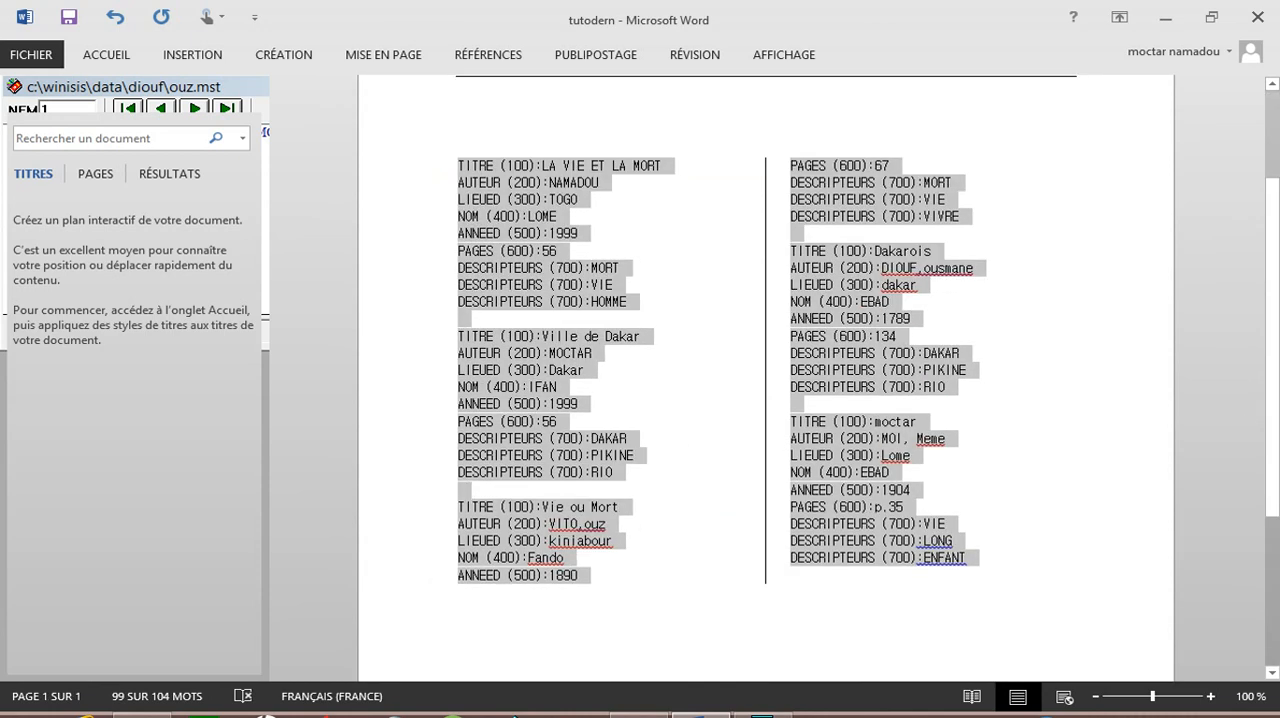
Step: Correct the word BIBLIOTHEQUE in the title to the plural BIBLIOTHEQUES
{"action": "left_click", "coordinate": [1272, 134]}
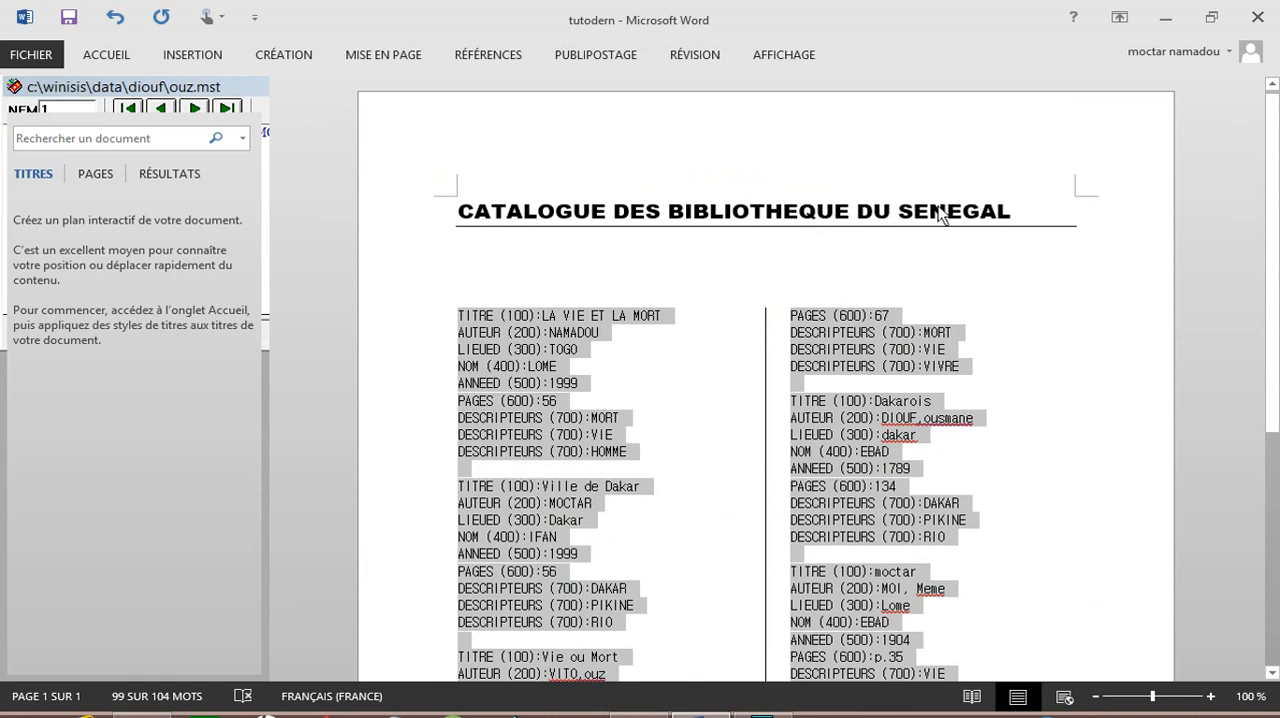
{"action": "left_click", "coordinate": [848, 212]}
{"action": "type", "text": "s"}
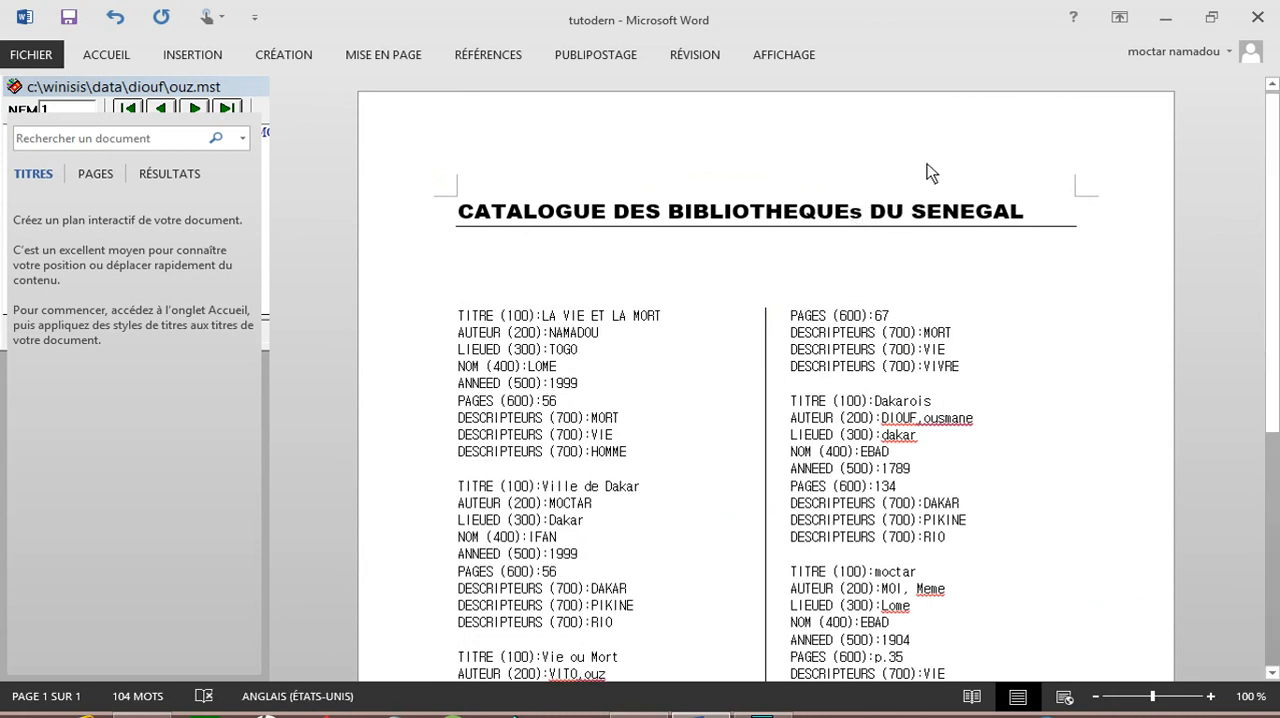
{"action": "key", "text": "BackSpace"}
{"action": "type", "text": "S"}
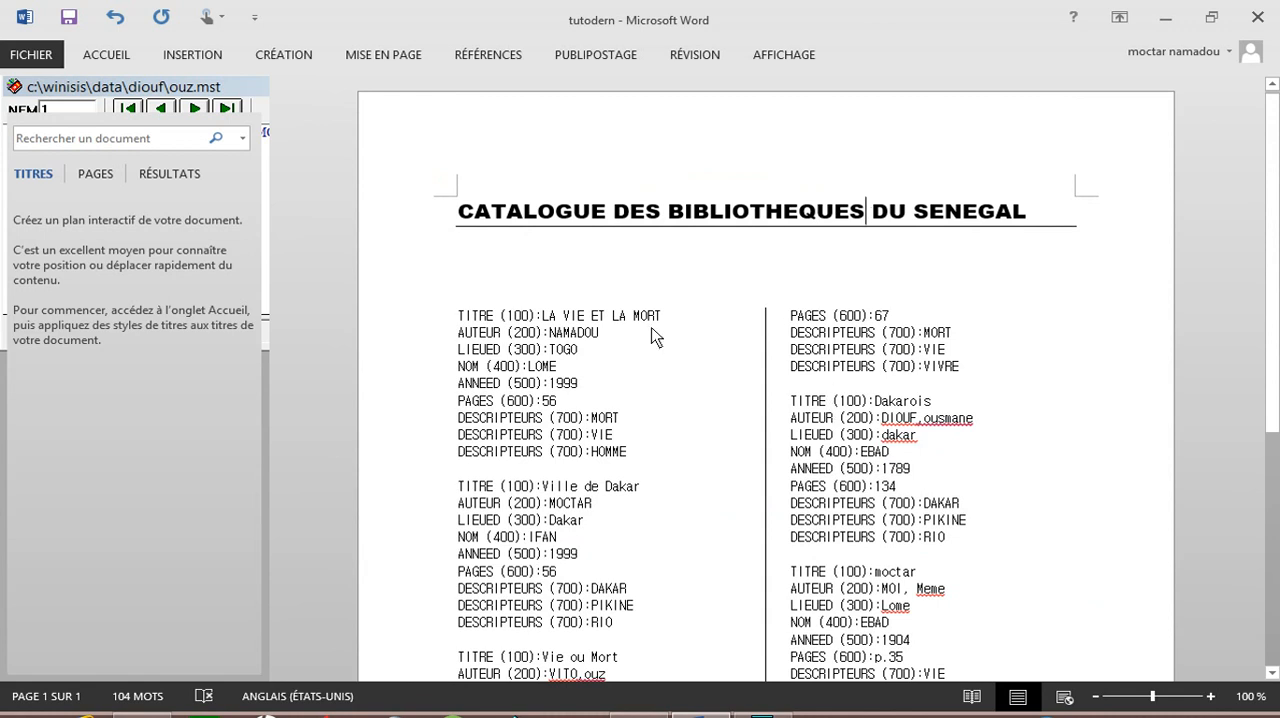
Step: Add page numbers at the bottom of the page in the Angle replié style and return to the document body
{"action": "left_click", "coordinate": [1076, 212]}
{"action": "left_click", "coordinate": [211, 57]}
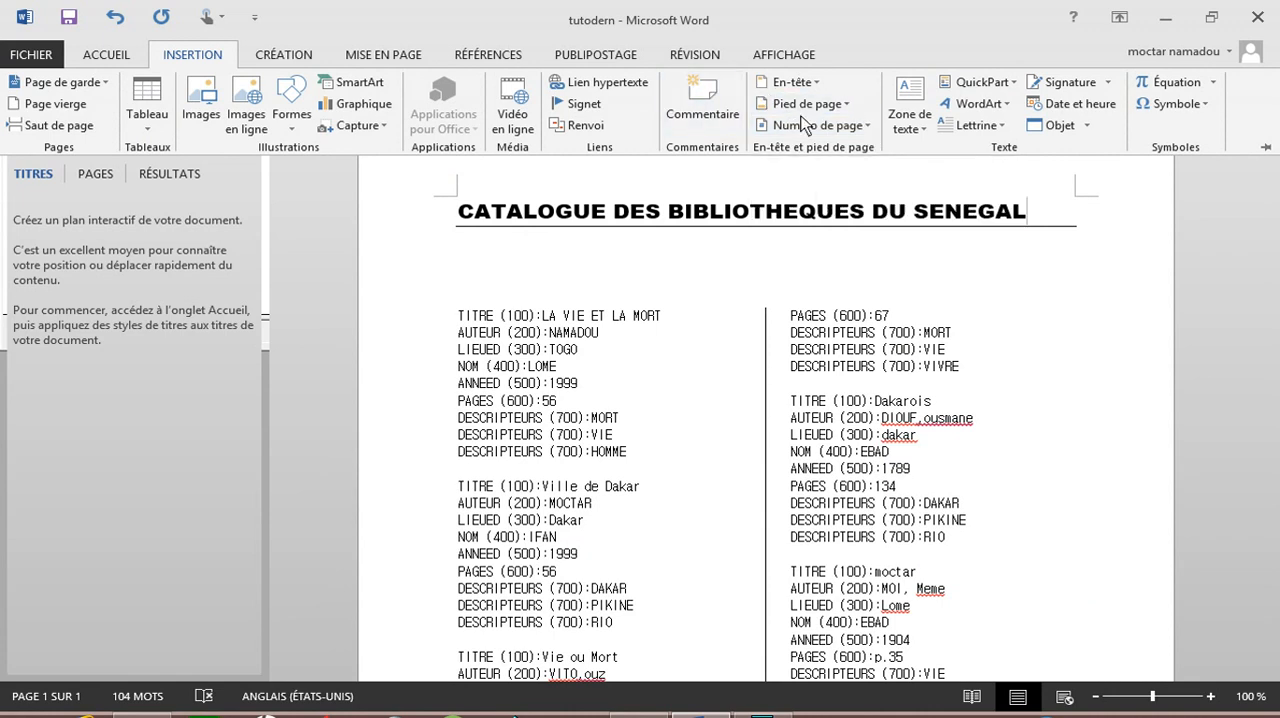
{"action": "left_click", "coordinate": [870, 126]}
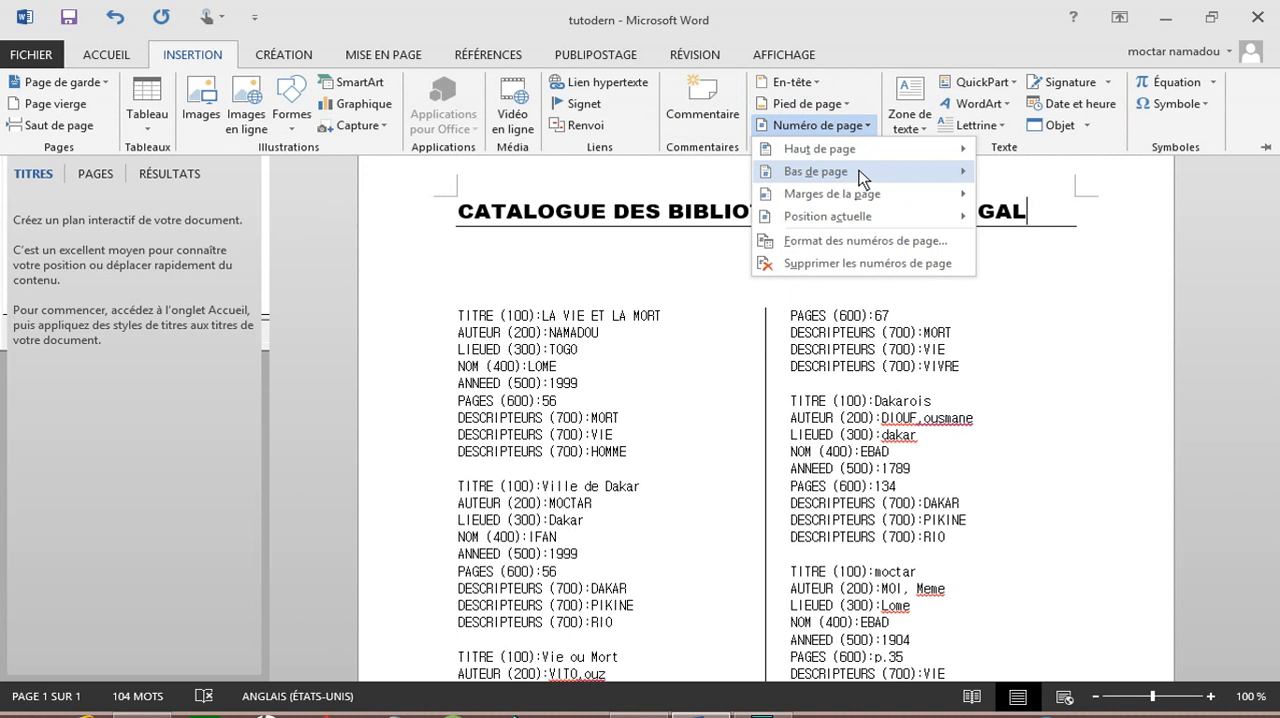
{"action": "mouse_move", "coordinate": [862, 176]}
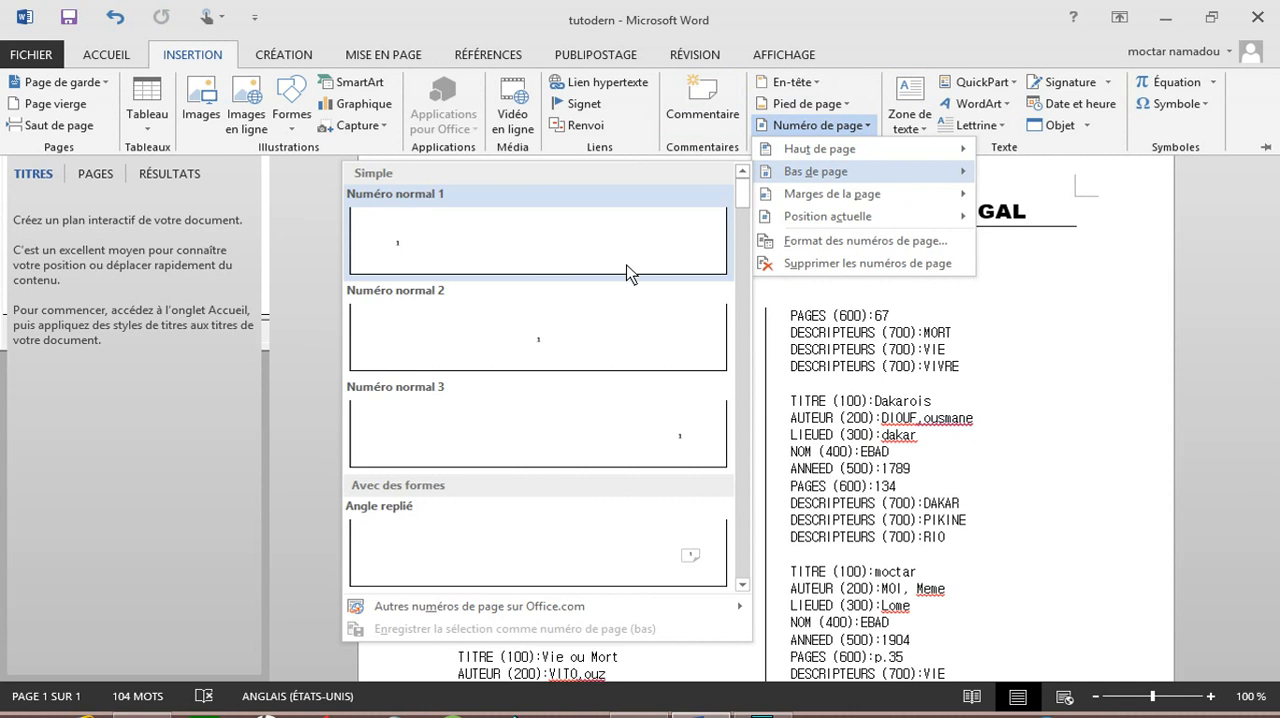
{"action": "left_click", "coordinate": [523, 509]}
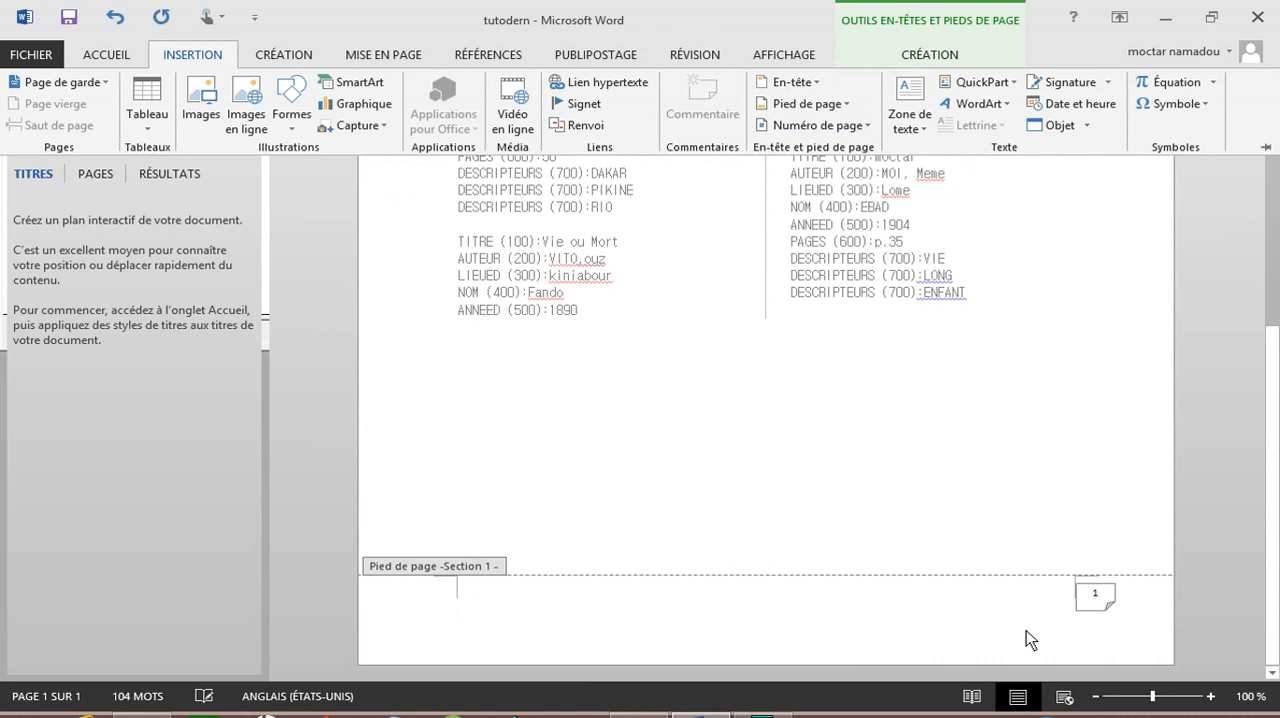
{"action": "left_click", "coordinate": [1091, 614]}
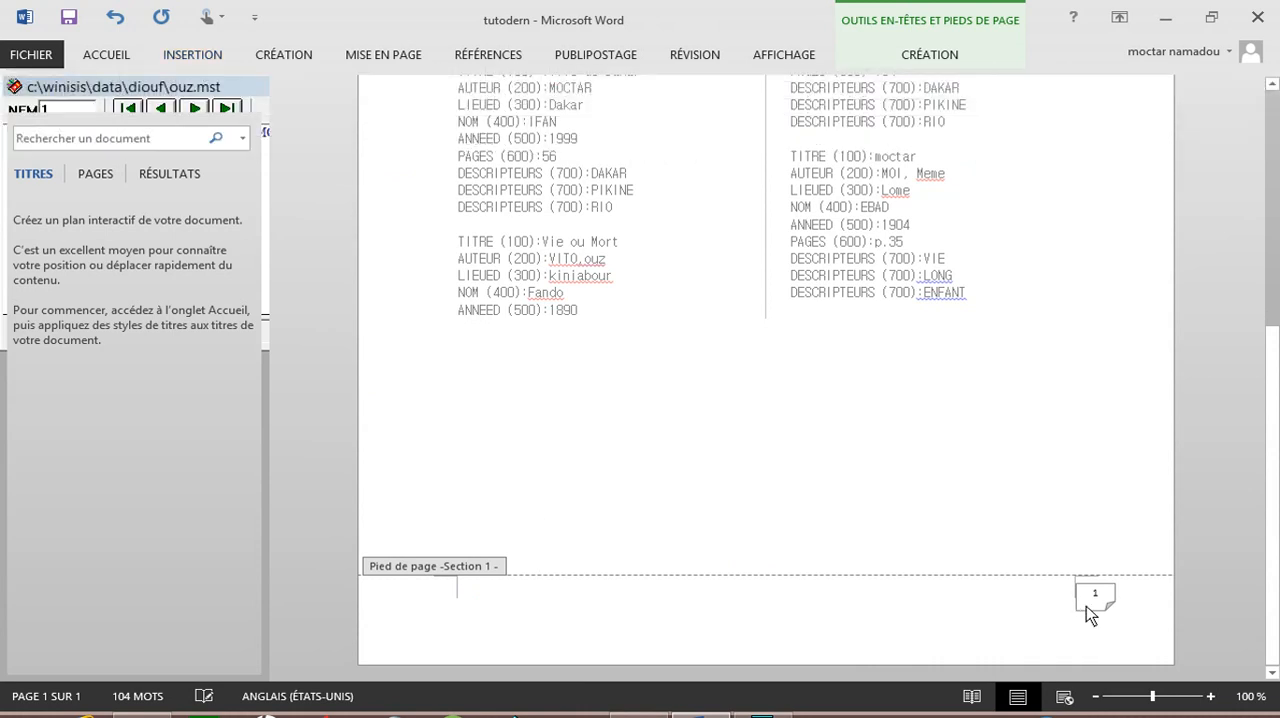
{"action": "double_click", "coordinate": [927, 364]}
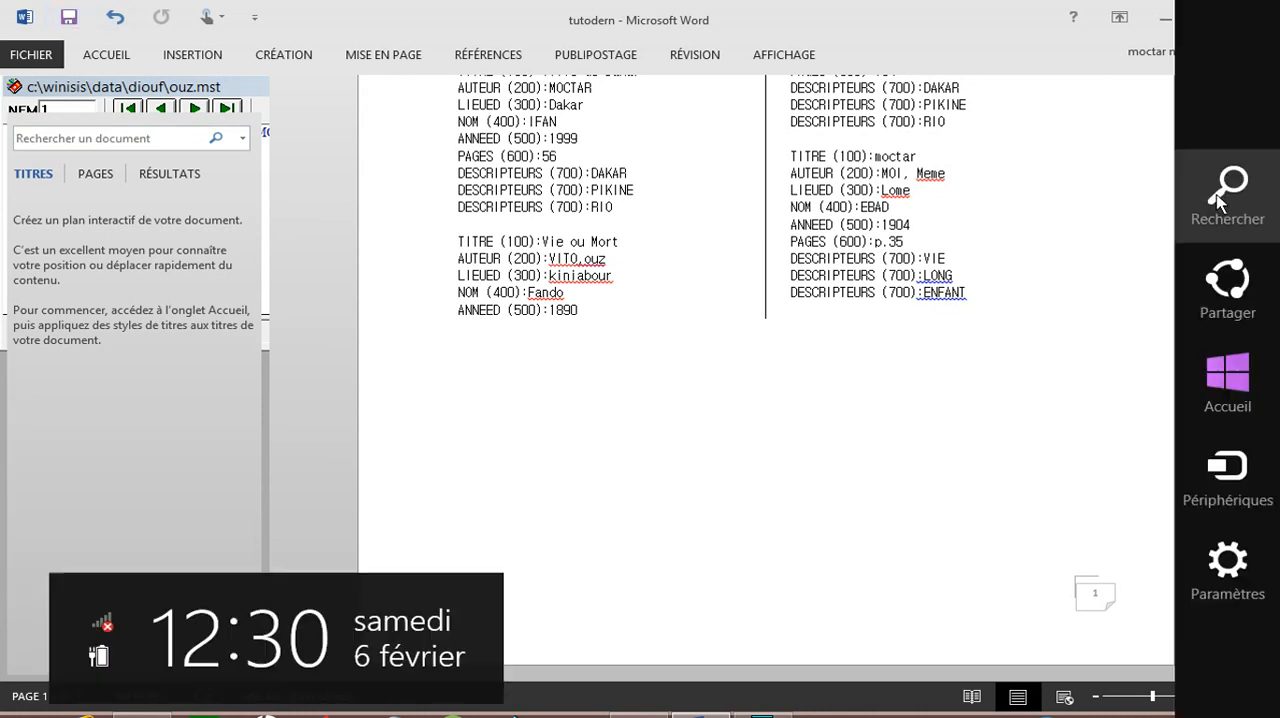
{"action": "key", "text": "ctrl+Home"}
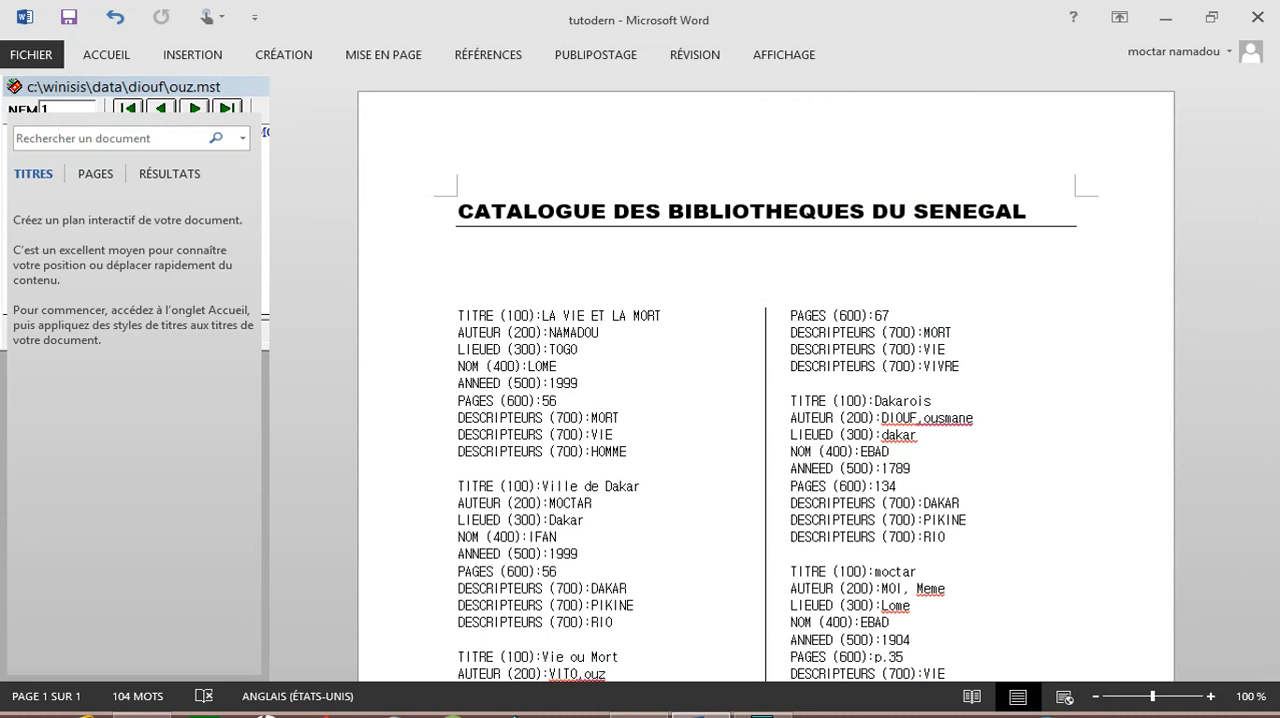
{"action": "left_click", "coordinate": [1081, 714]}
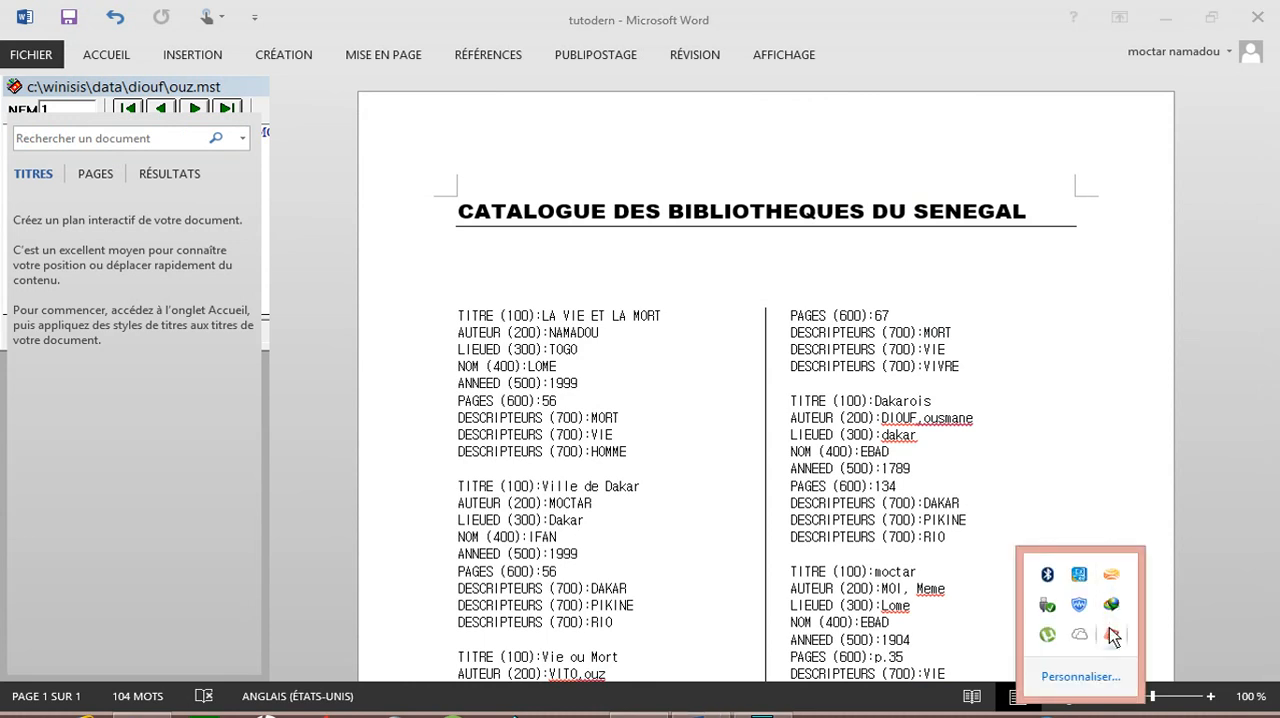